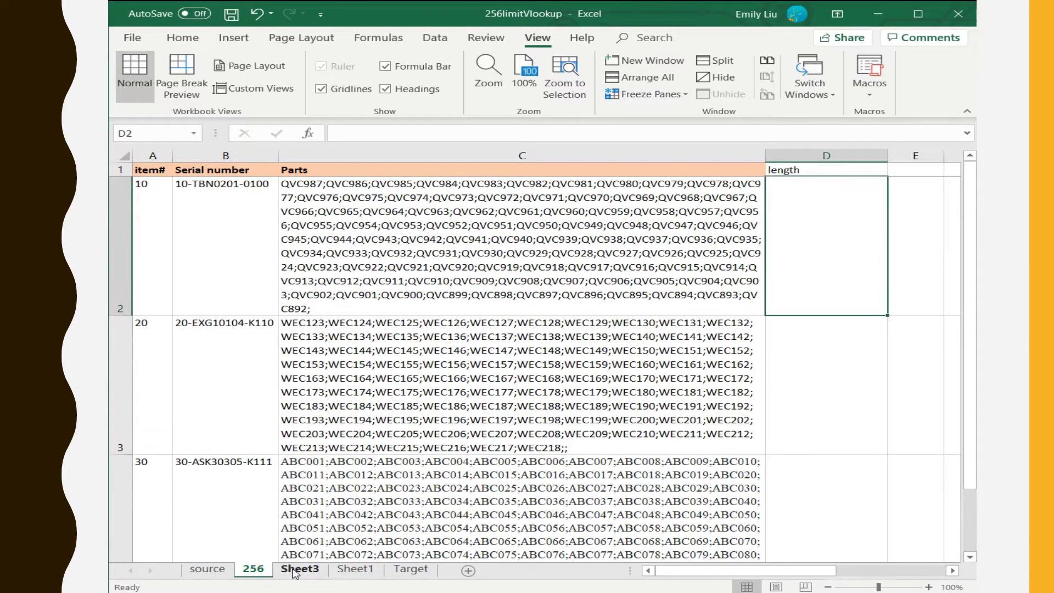
Copy part NEC019 from cell A2 on Sheet3
click(295, 573)
click(158, 183)
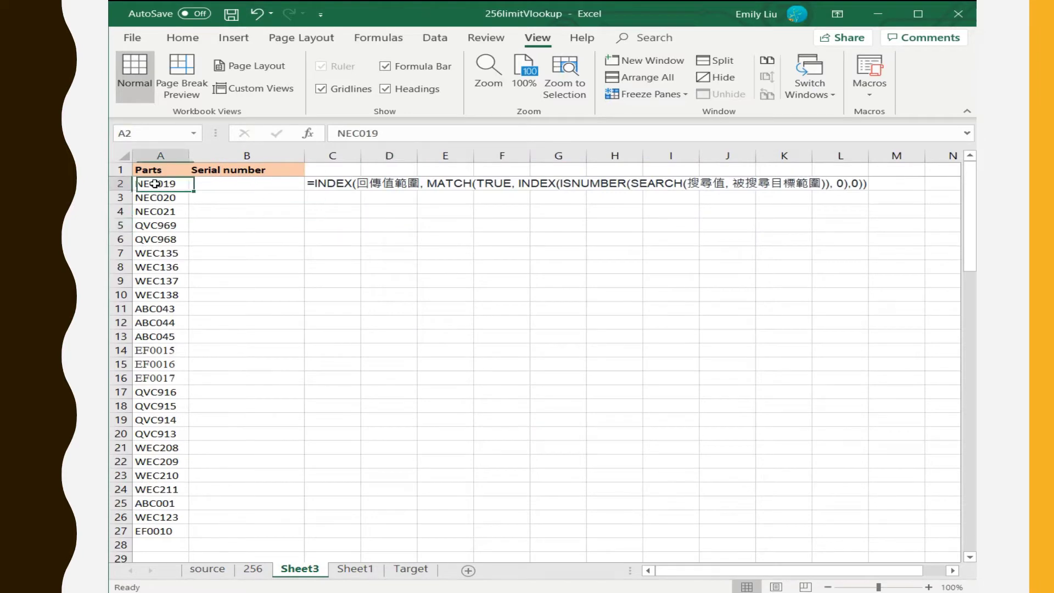
click(166, 170)
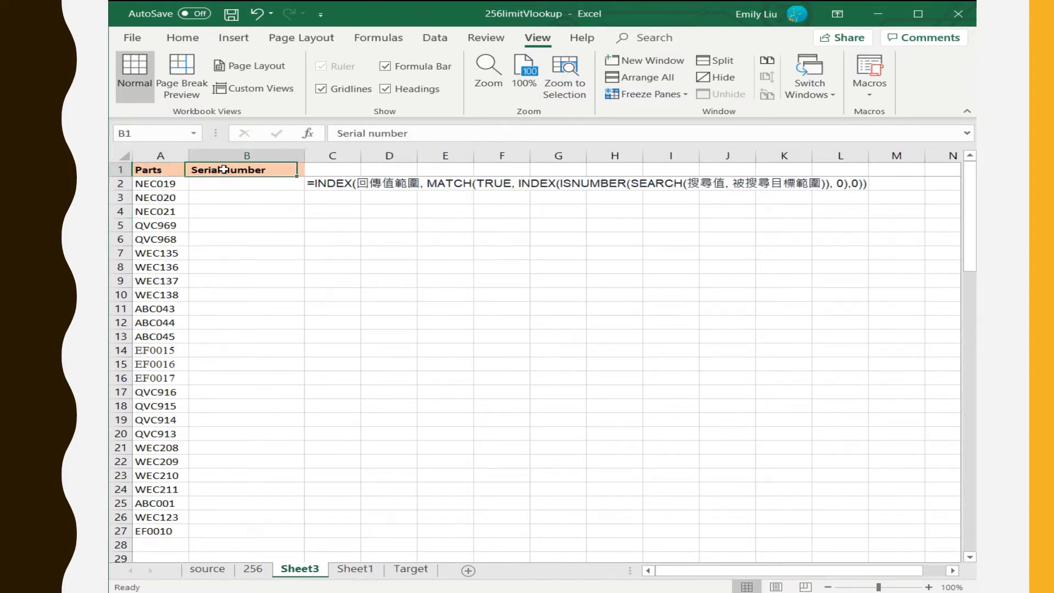
click(165, 184)
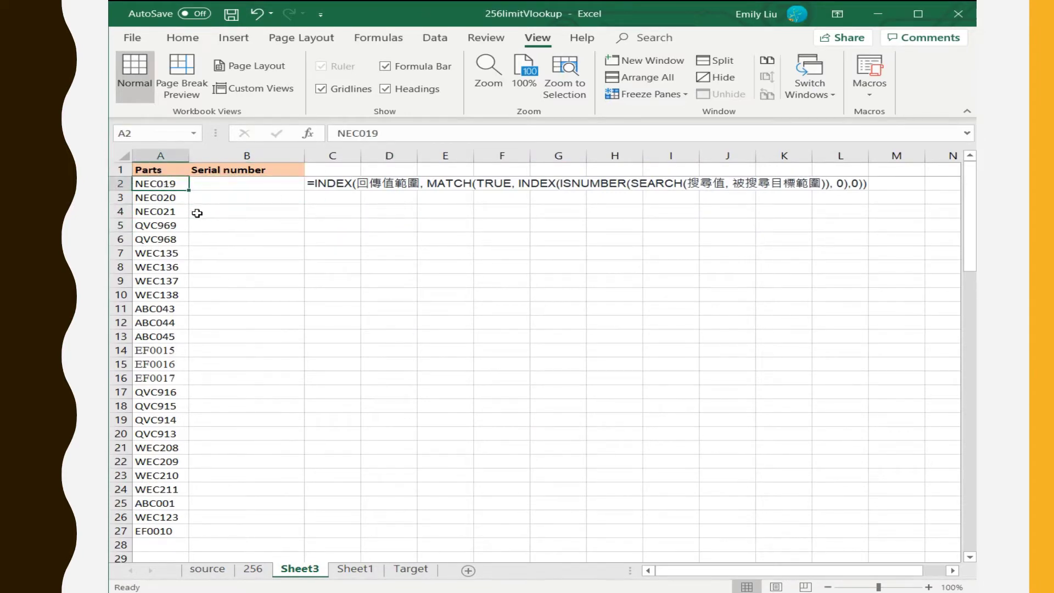
key(ctrl+c)
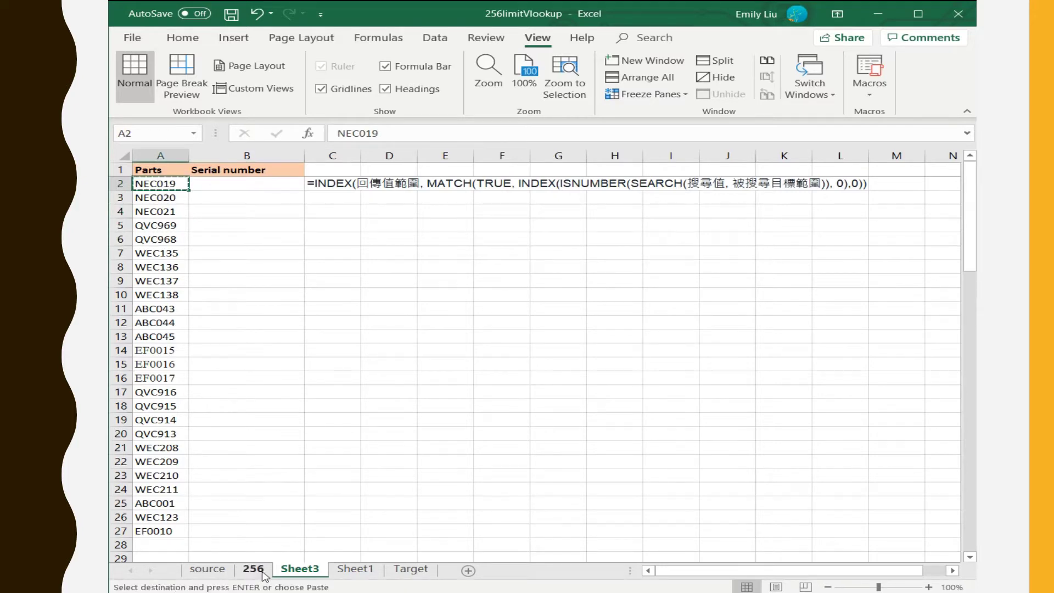
On the 256 sheet, select Parts column C and bring up Find and Replace
click(253, 569)
click(417, 297)
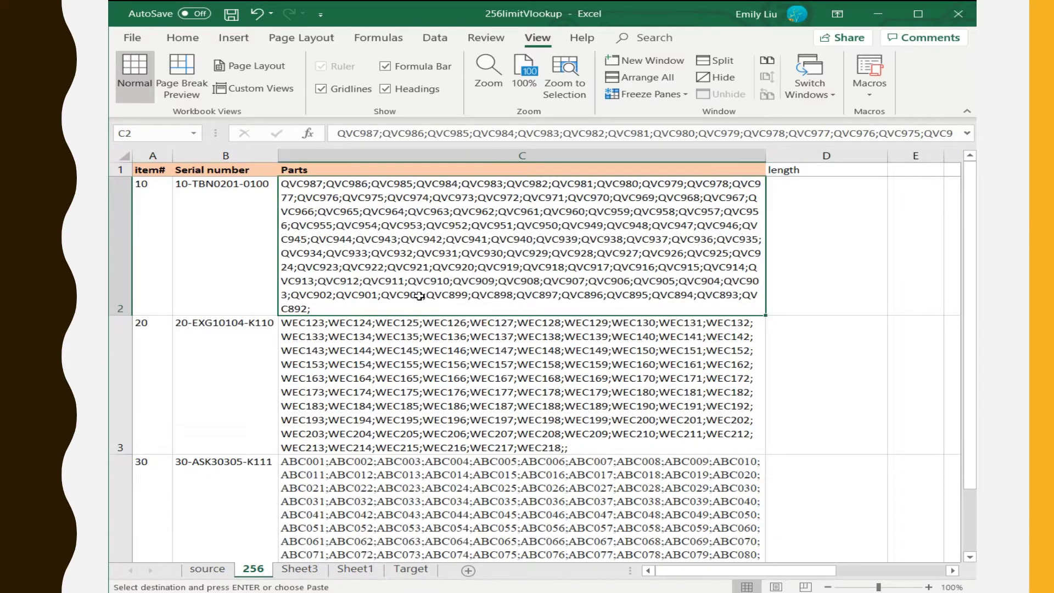
click(486, 158)
click(492, 201)
click(521, 156)
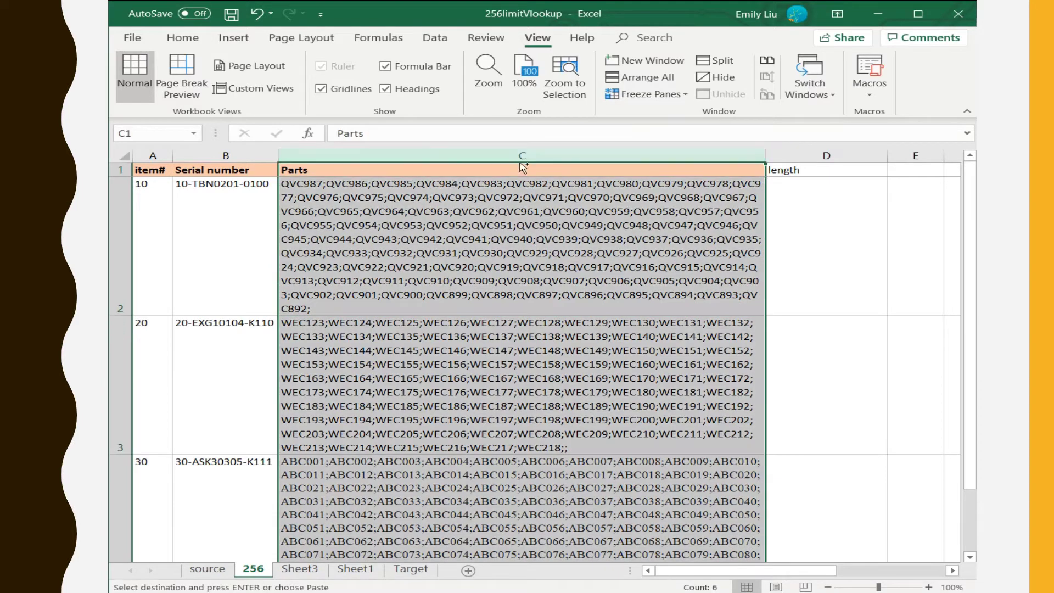
key(ctrl+f)
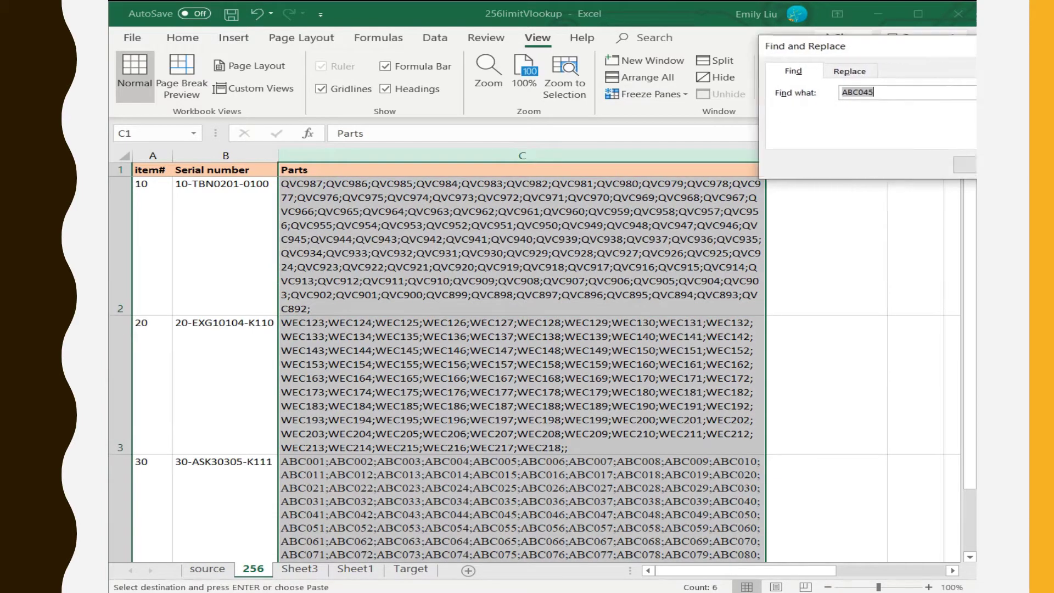
Find NEC019 in cell C6 and read its serial number, 5C-2B10104-K113
drag(933, 45, 720, 76)
text(NEC019)
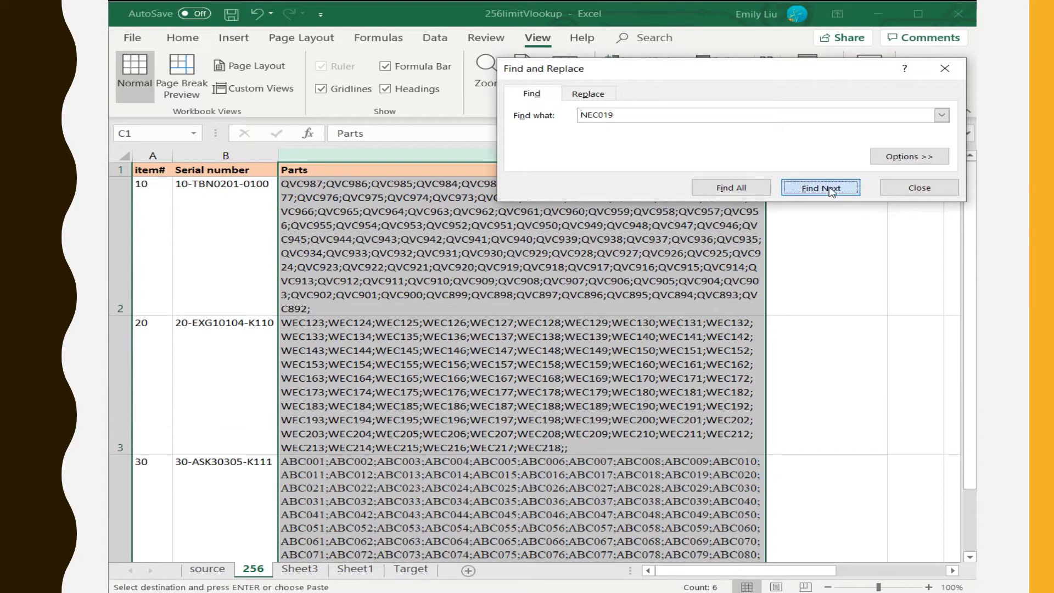
click(820, 187)
click(514, 358)
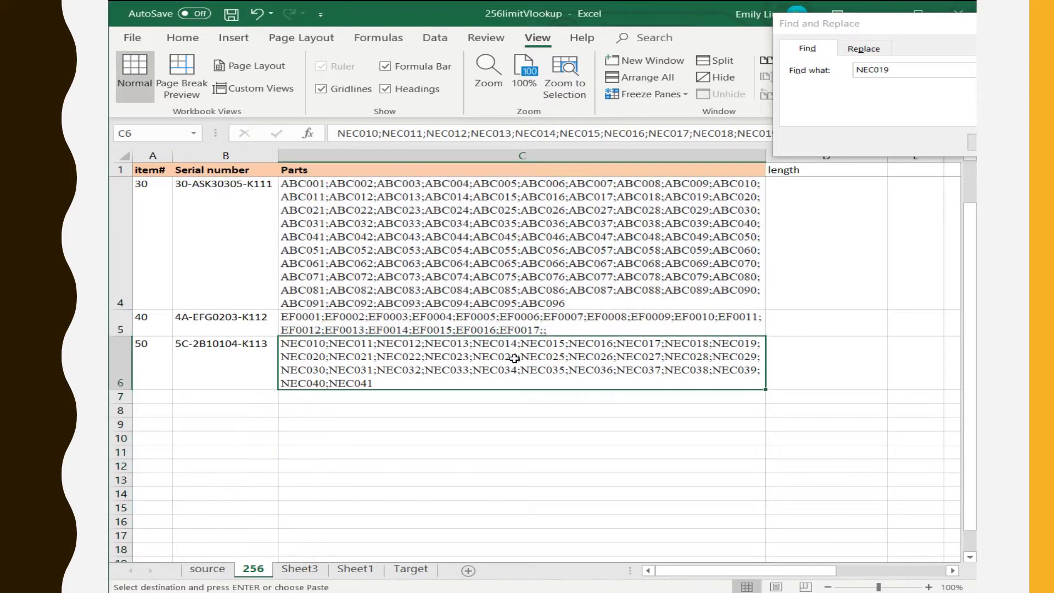
click(195, 360)
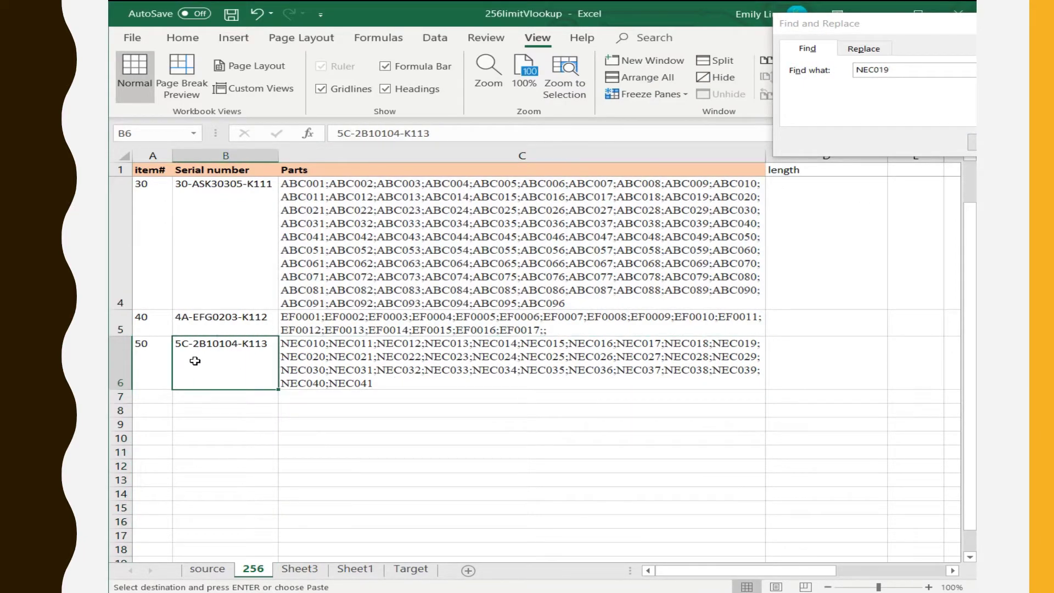
scroll(634, 177, up, 1)
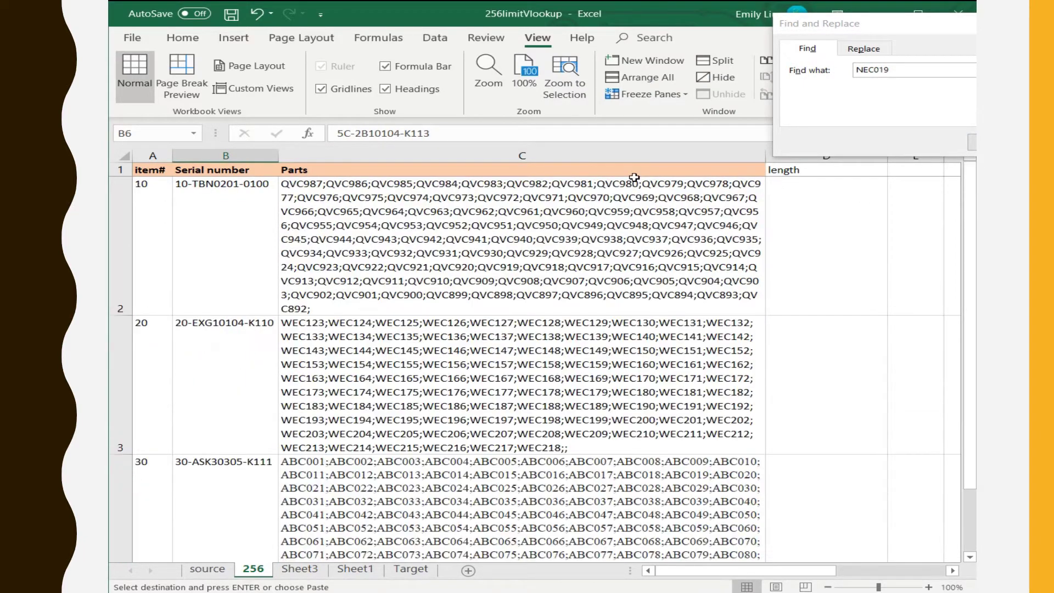
click(821, 219)
Enter =LEN(C2) in D2 and fill it down to D6, giving 672 for row 2
text(=)
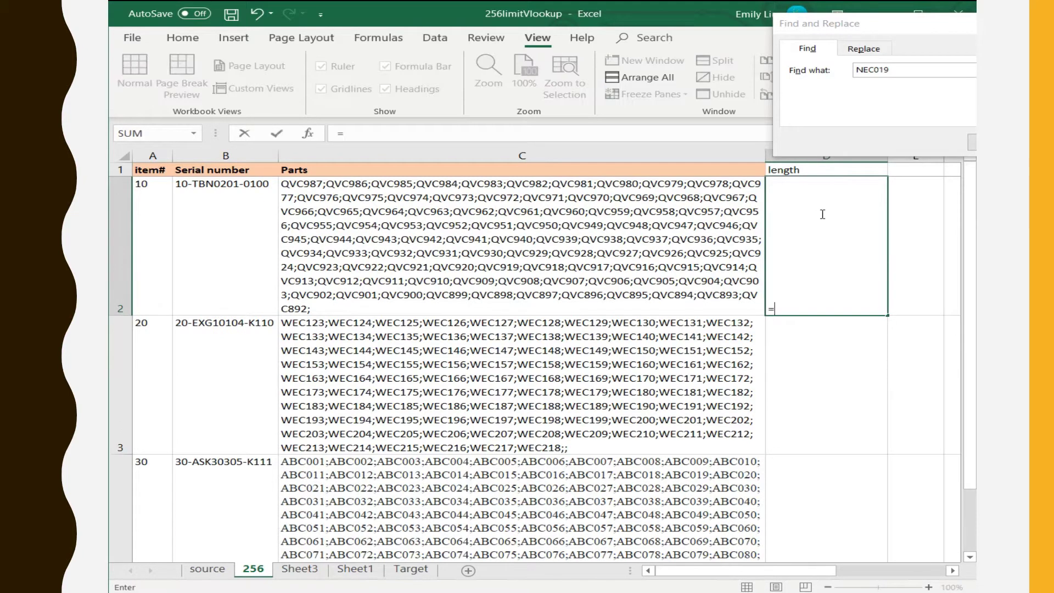
text(len()
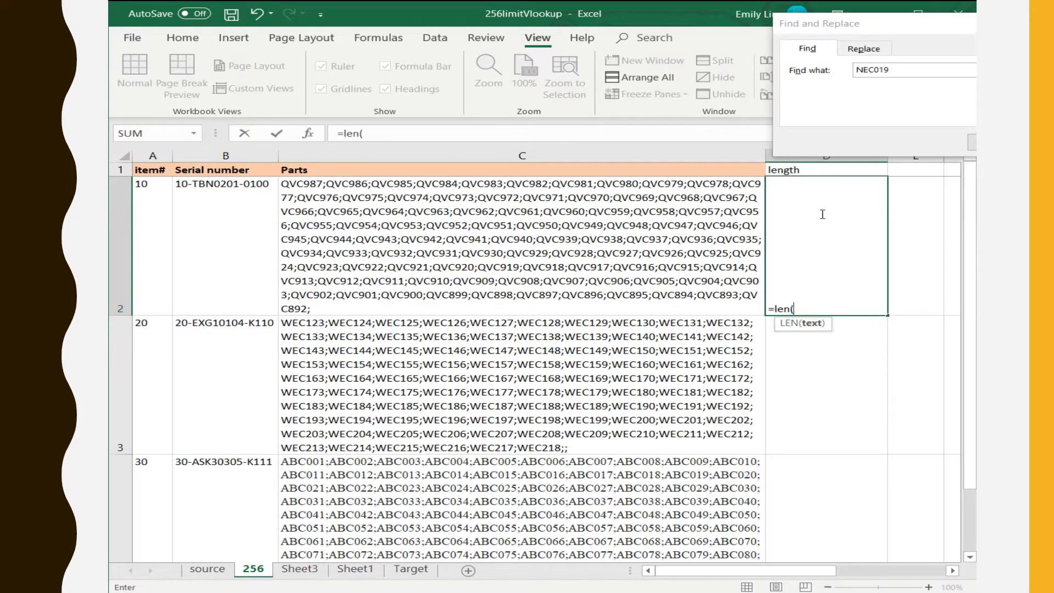
click(619, 198)
text())
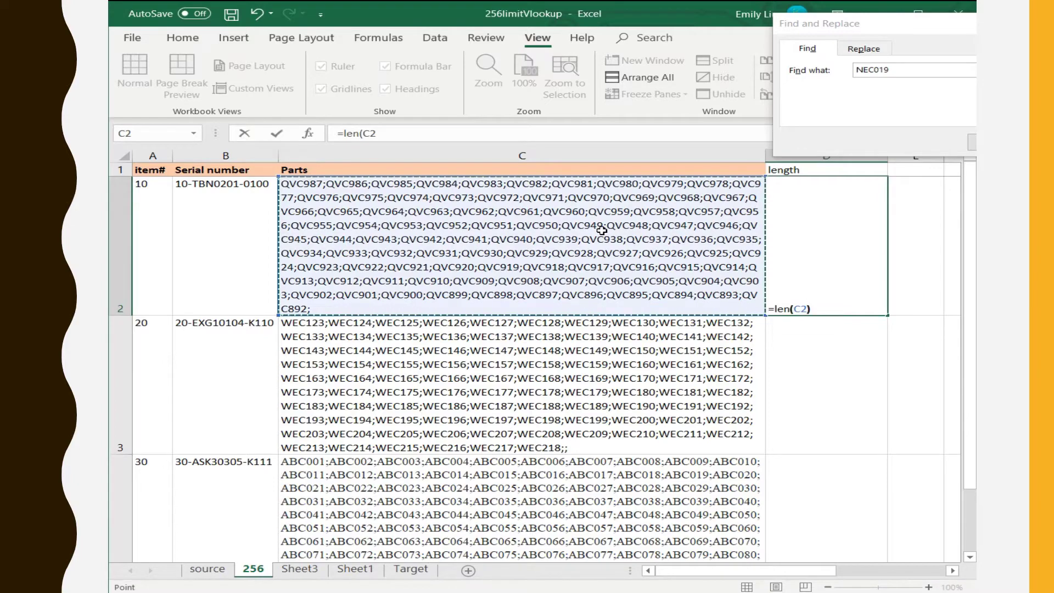
key(Return)
click(842, 303)
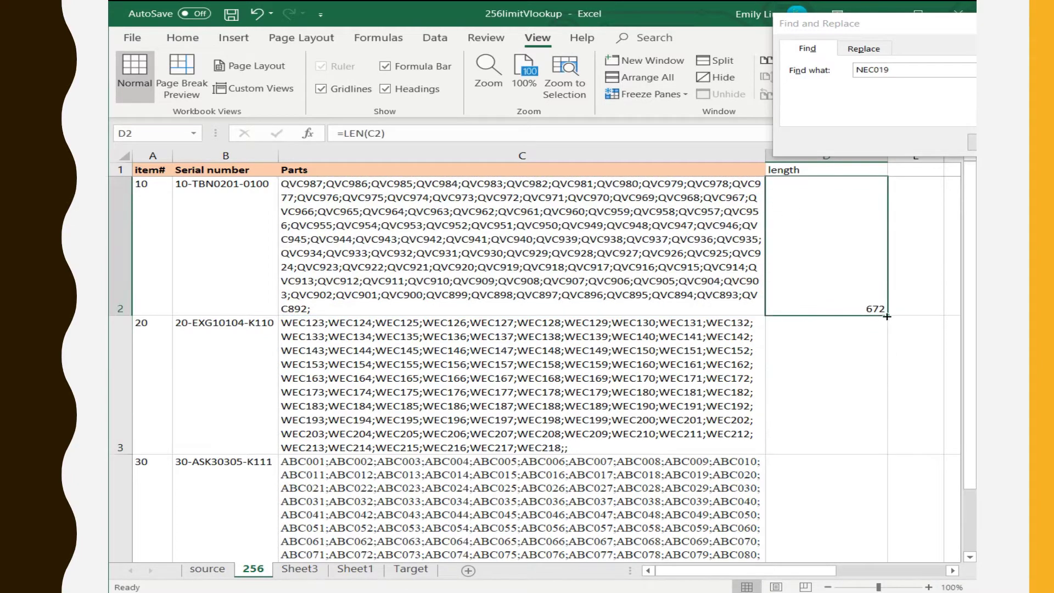
double_click(887, 316)
scroll(907, 435, down, 5)
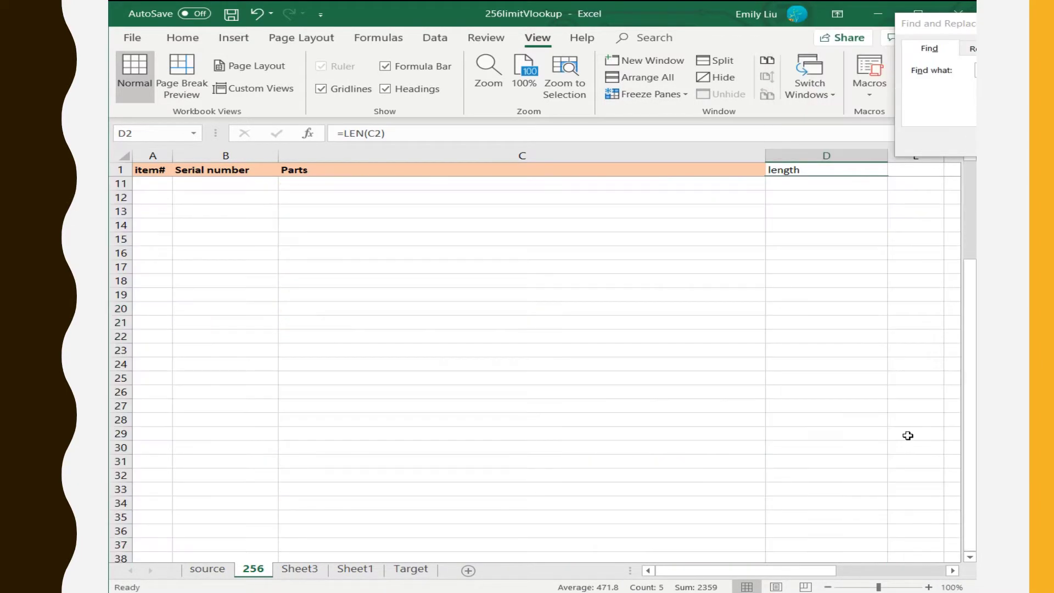
scroll(908, 435, up, 3)
scroll(908, 436, down, 2)
scroll(907, 435, down, 1)
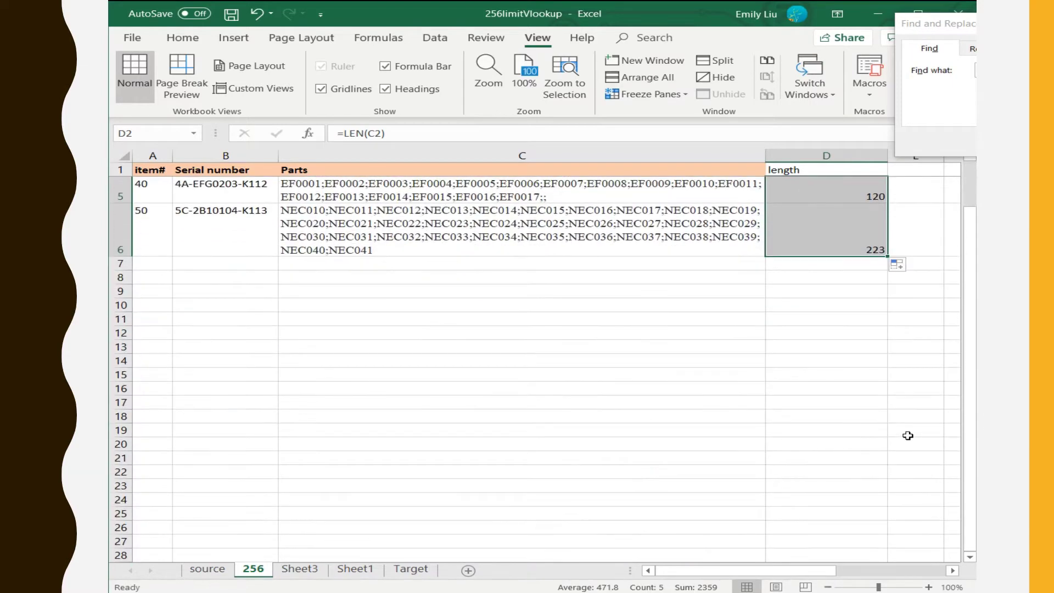
scroll(905, 434, up, 3)
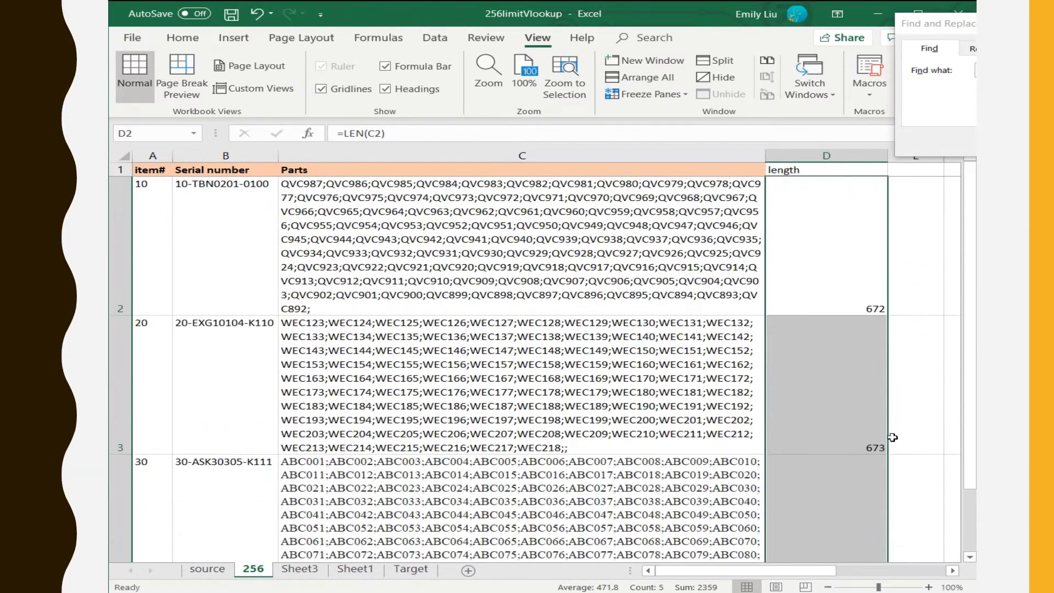
click(305, 570)
In Sheet3 B2, start typing =index('256'!B:B,match(true, index(isnumber(search(
click(219, 183)
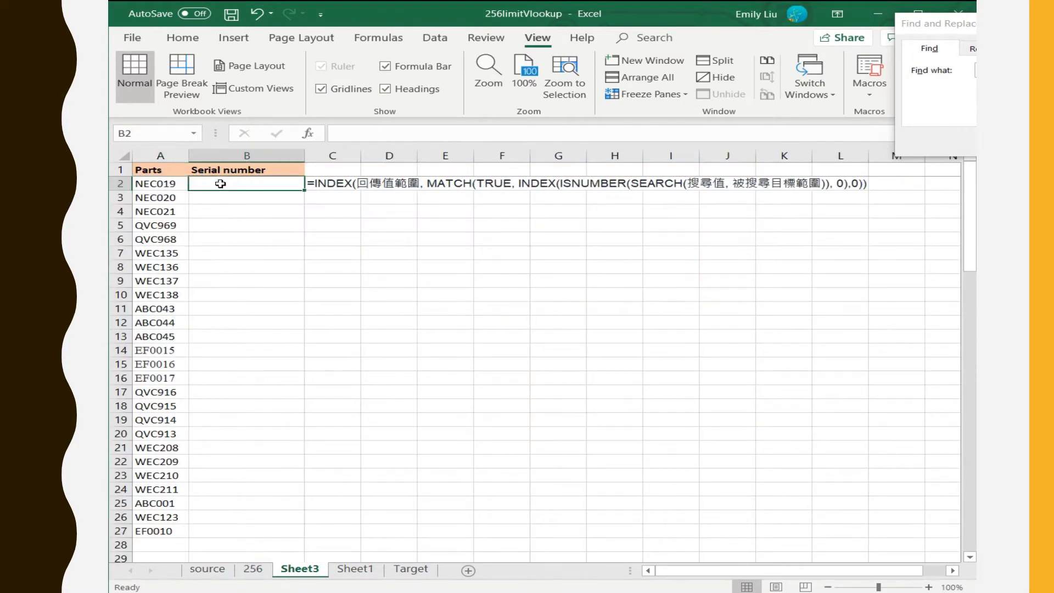
drag(314, 181, 835, 209)
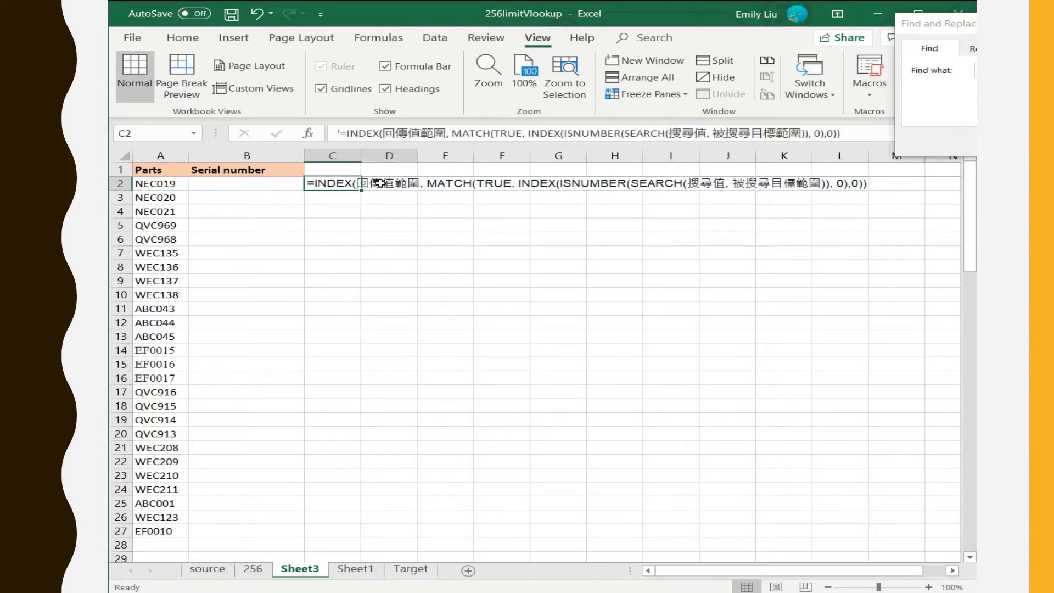
click(671, 280)
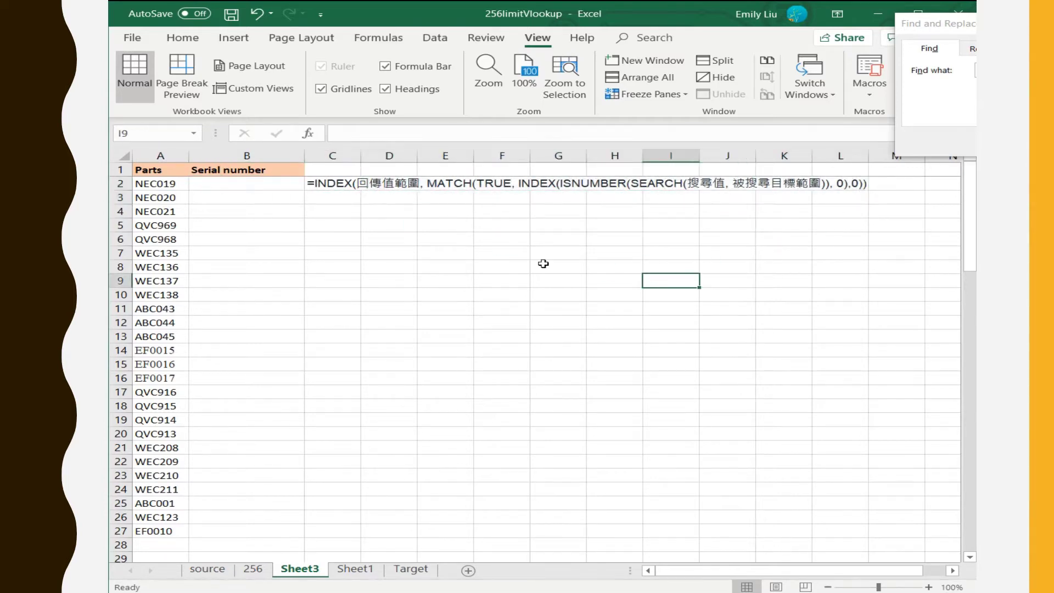
click(215, 183)
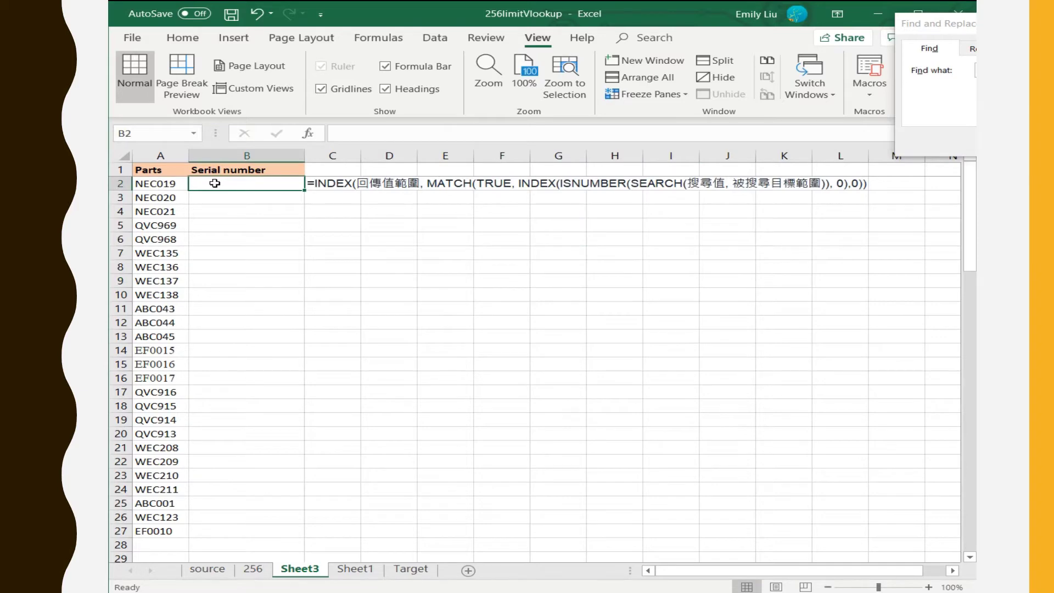
text(=ind)
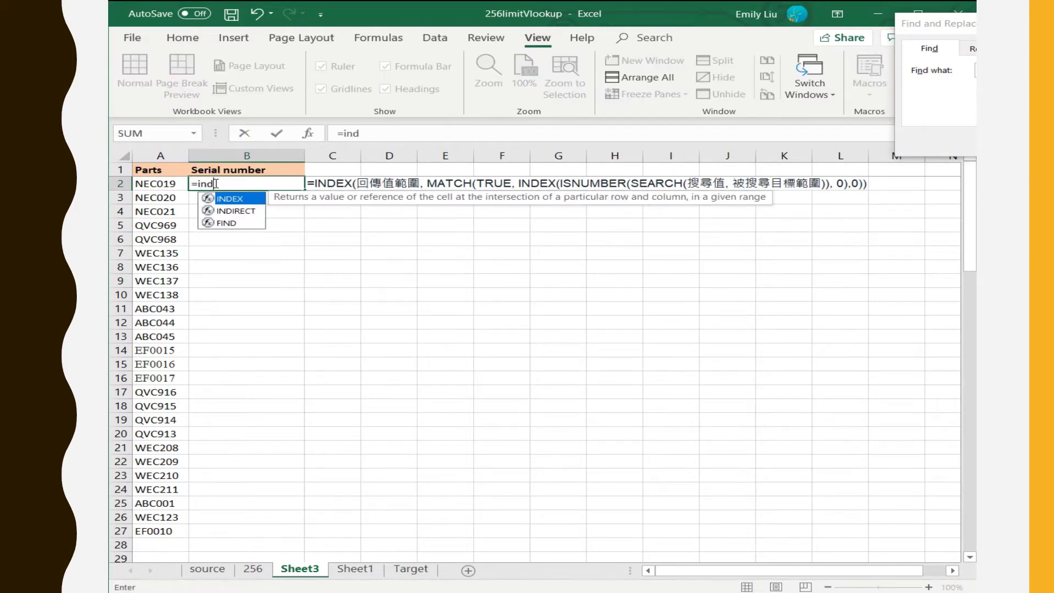
text(ex()
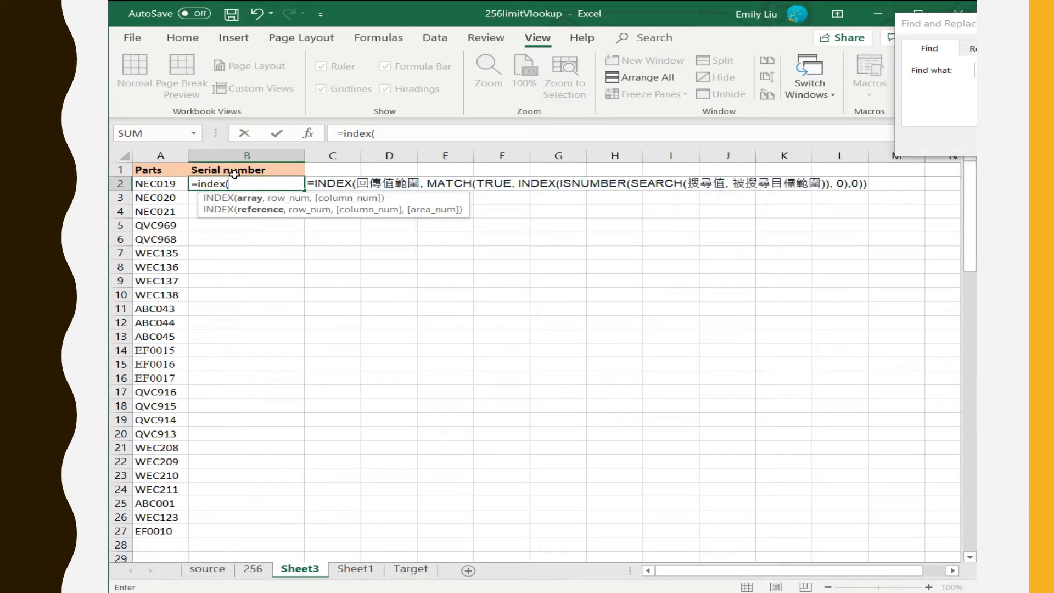
click(253, 569)
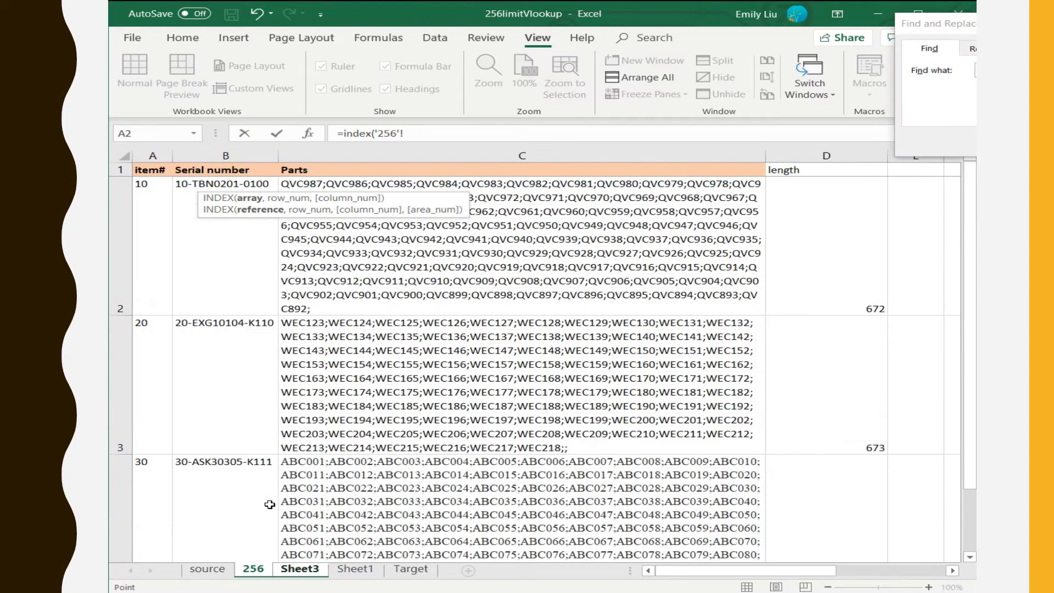
click(221, 155)
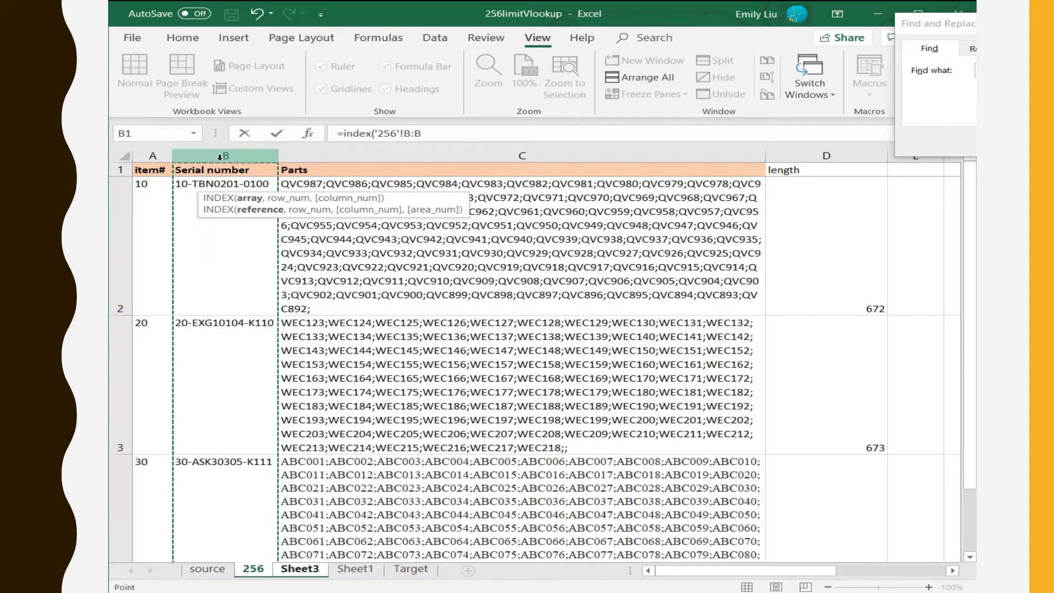
text(,)
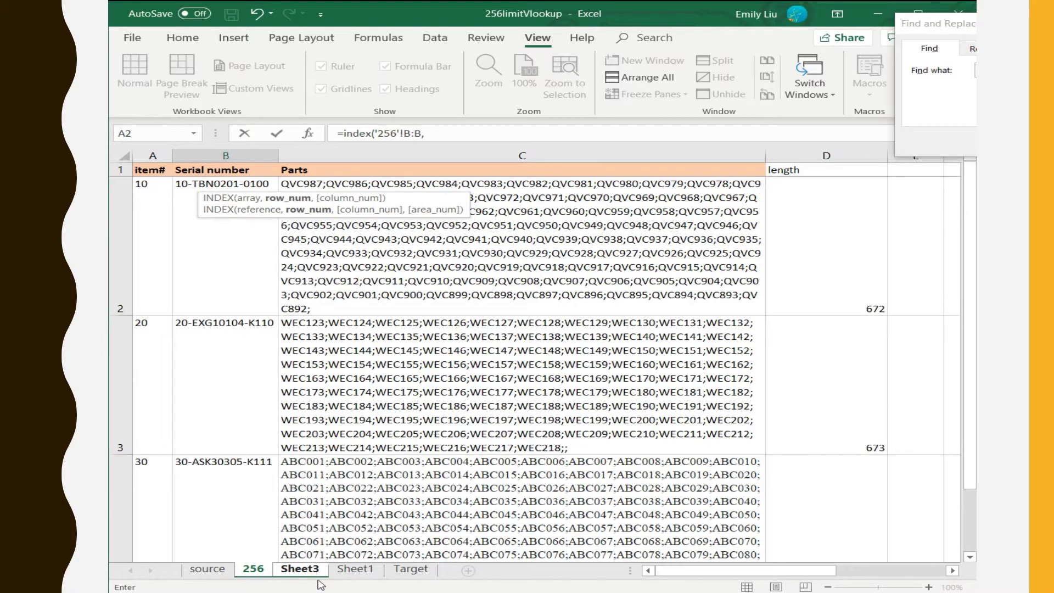
click(301, 569)
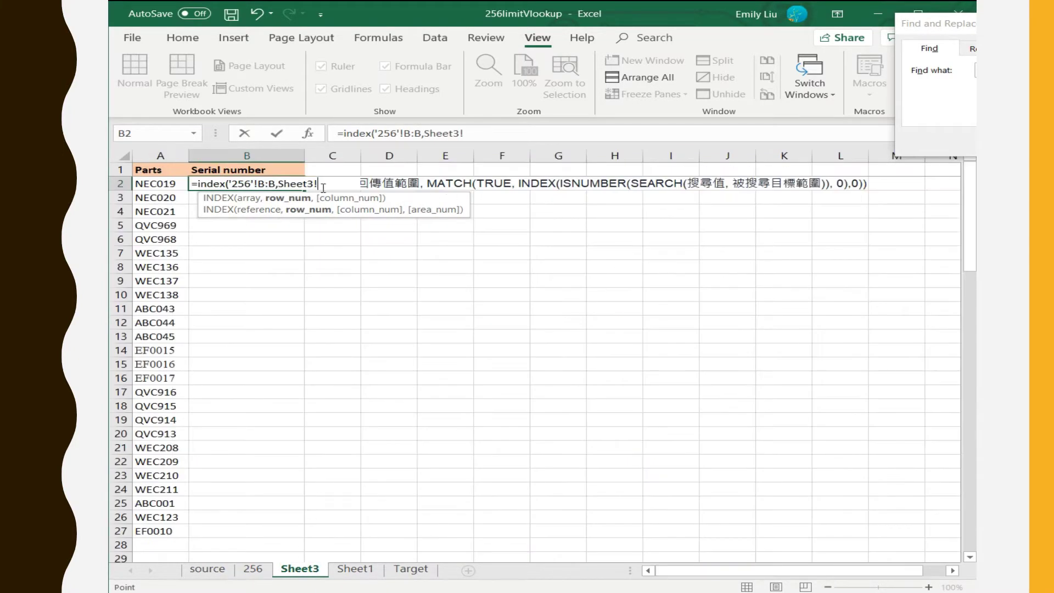
key(BackSpace)
key(BackSpace)
key(BackSpace)
key(BackSpace)
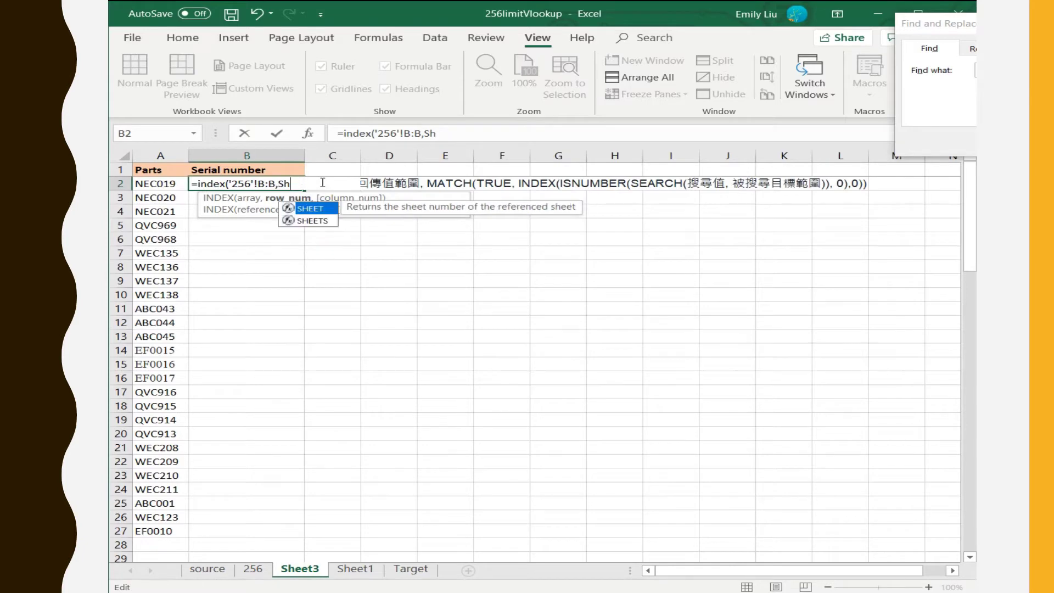
key(BackSpace)
key(BackSpace)
key(BackSpace)
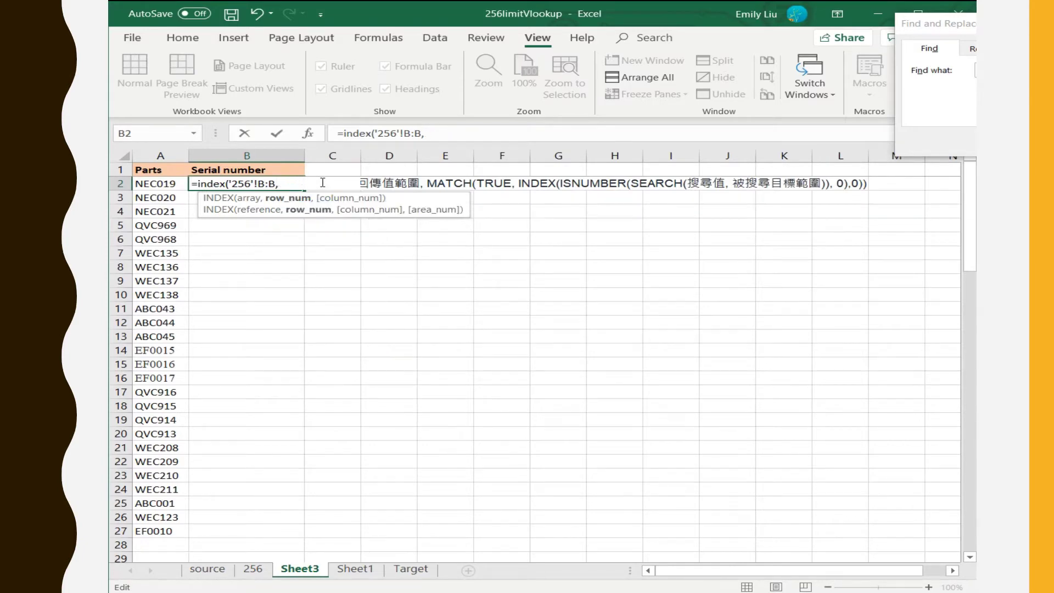
text(match)
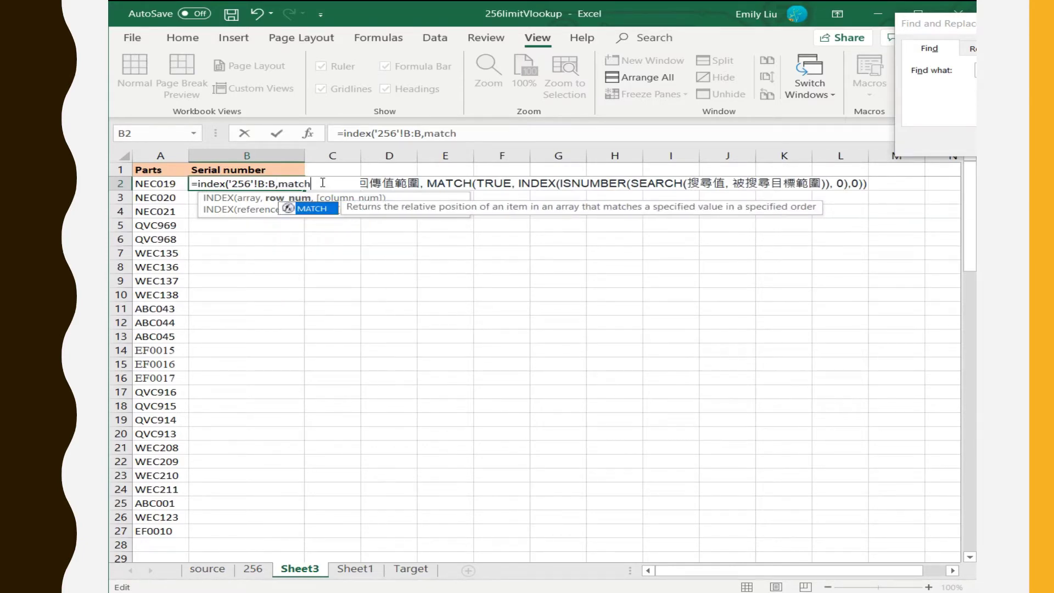
text((tru)
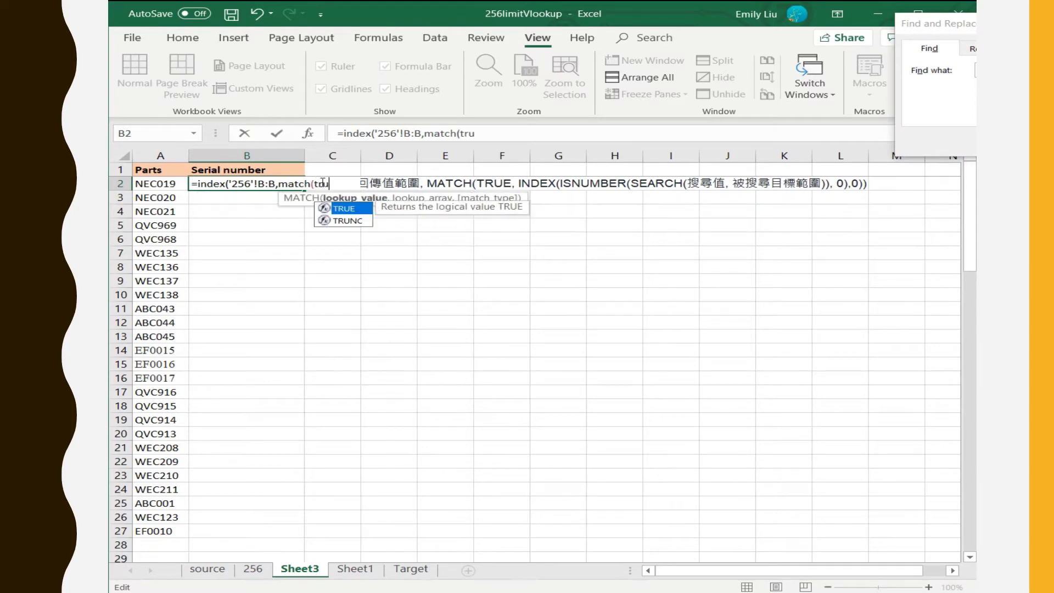
text(e, index)
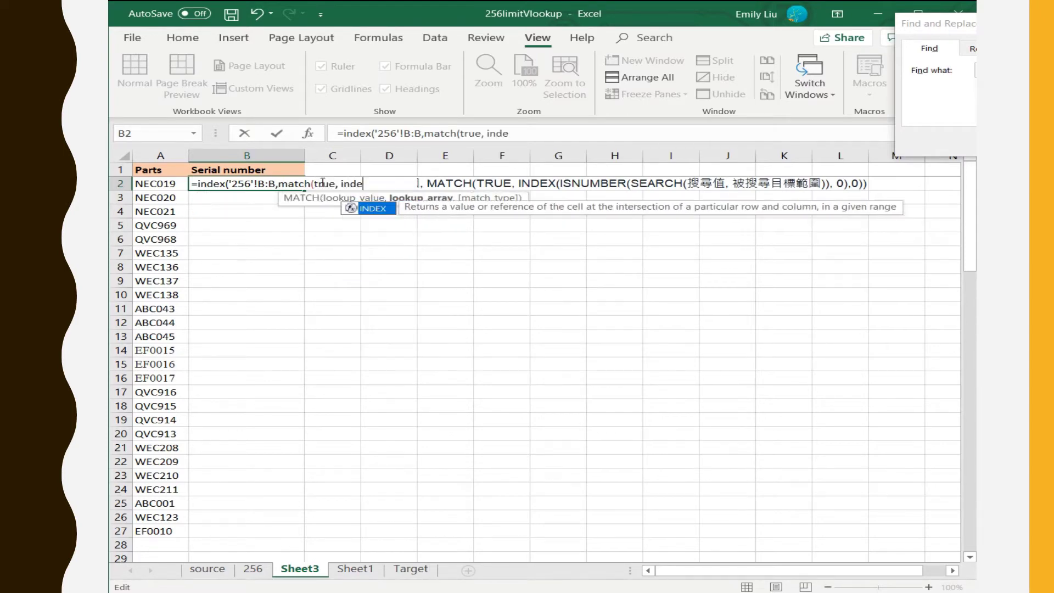
text((is)
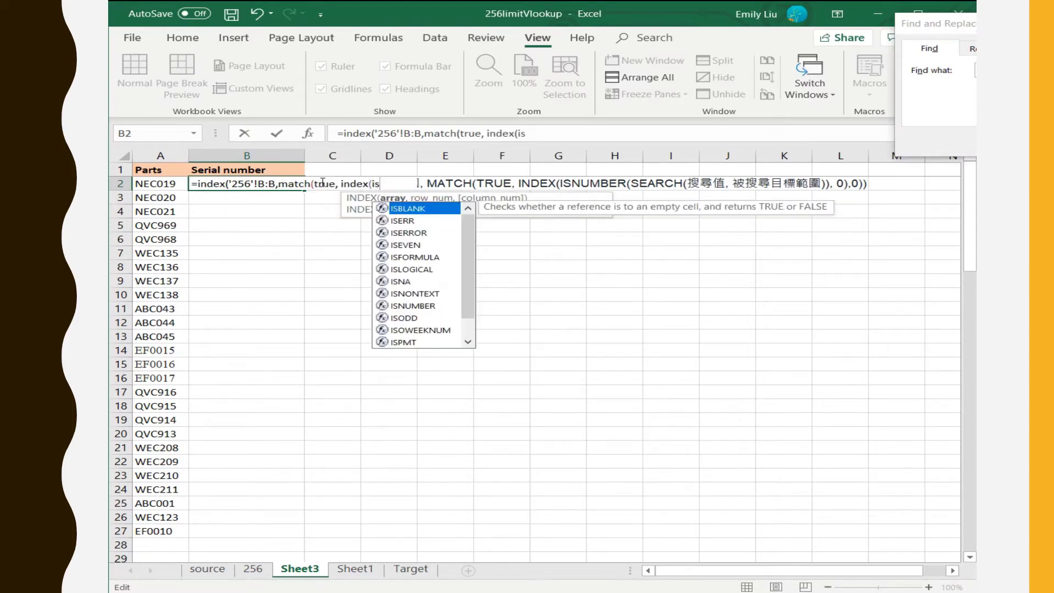
text(number()
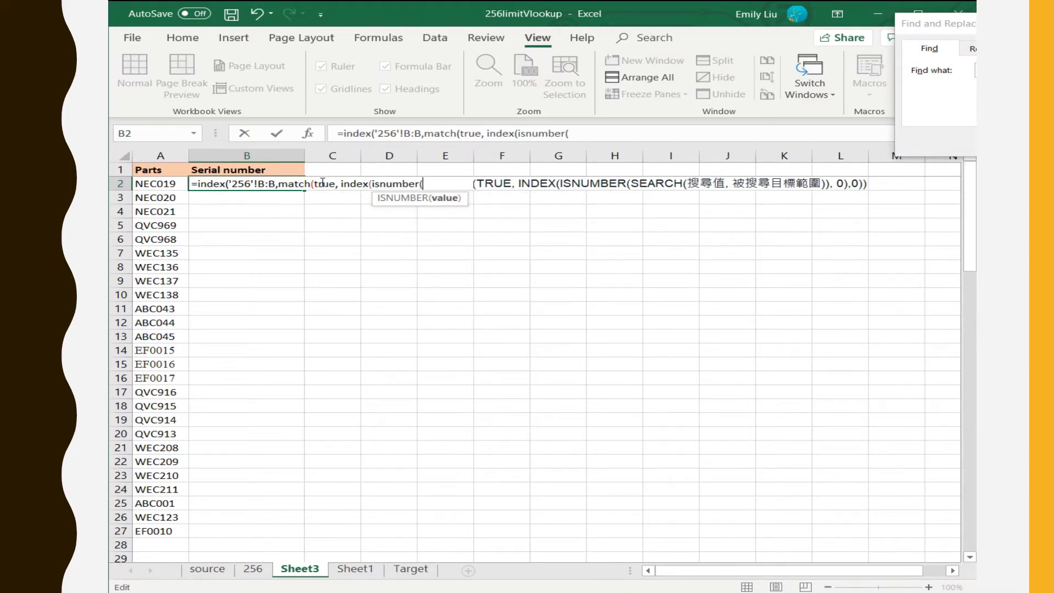
text(search)
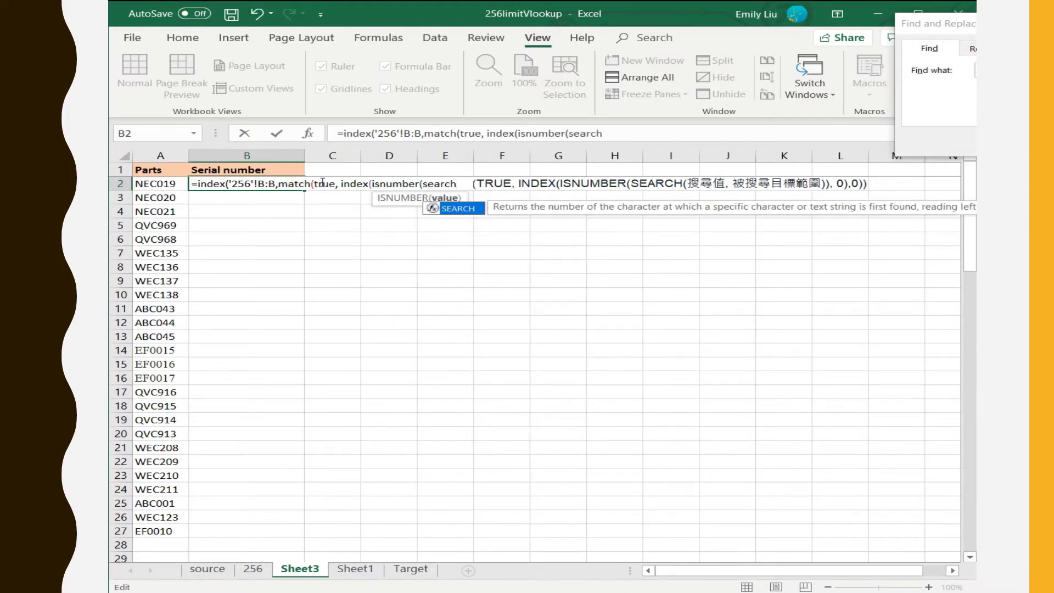
text(()
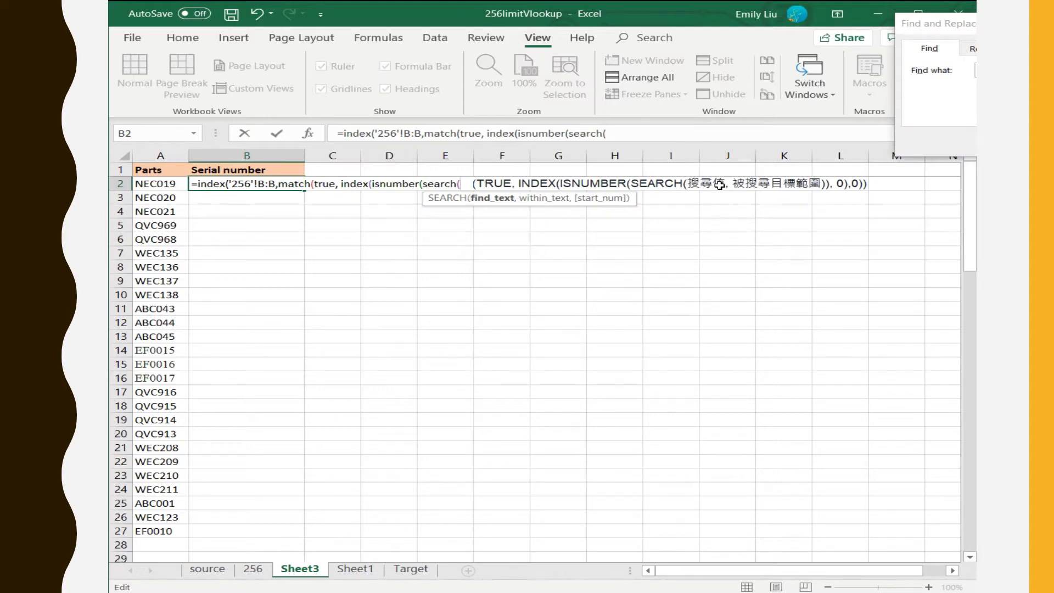
Add A2 as the search text and '256'!C:C as the searched range, closing with ), 0), 0)
click(144, 184)
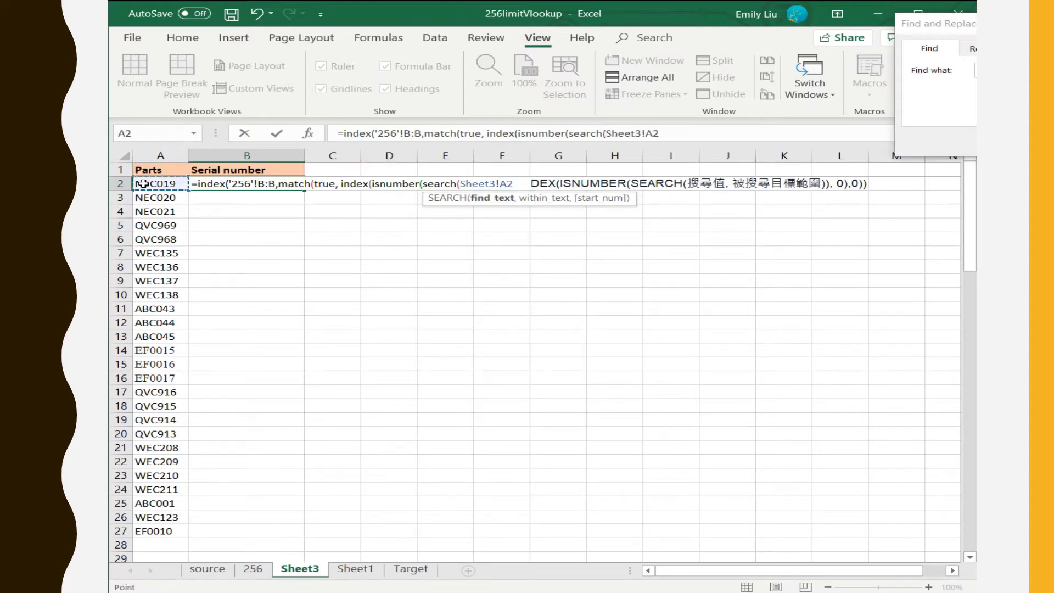
text(,)
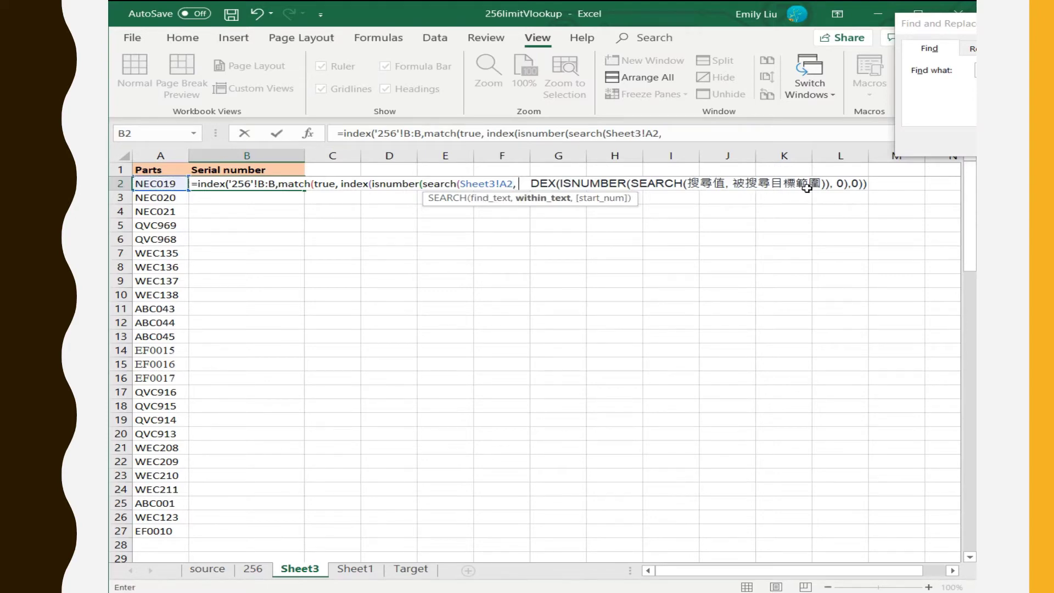
click(253, 569)
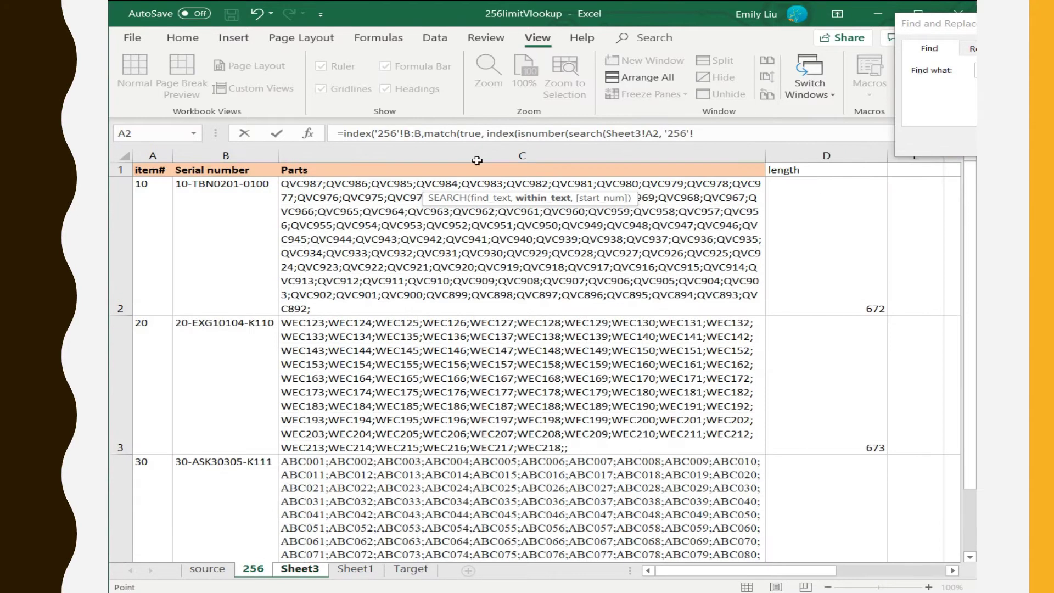
click(503, 157)
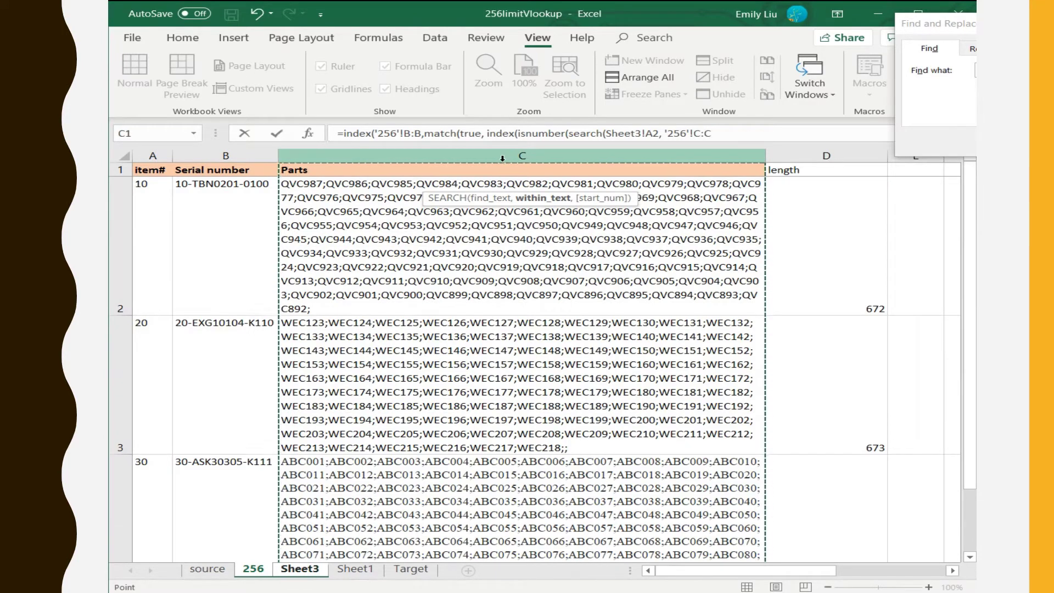
click(729, 134)
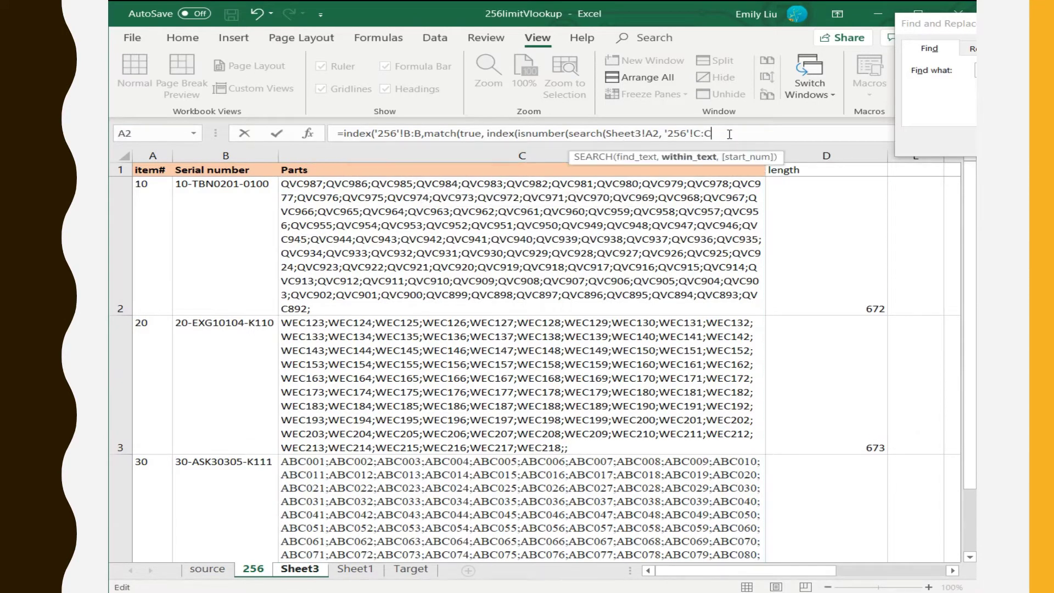
text(), )
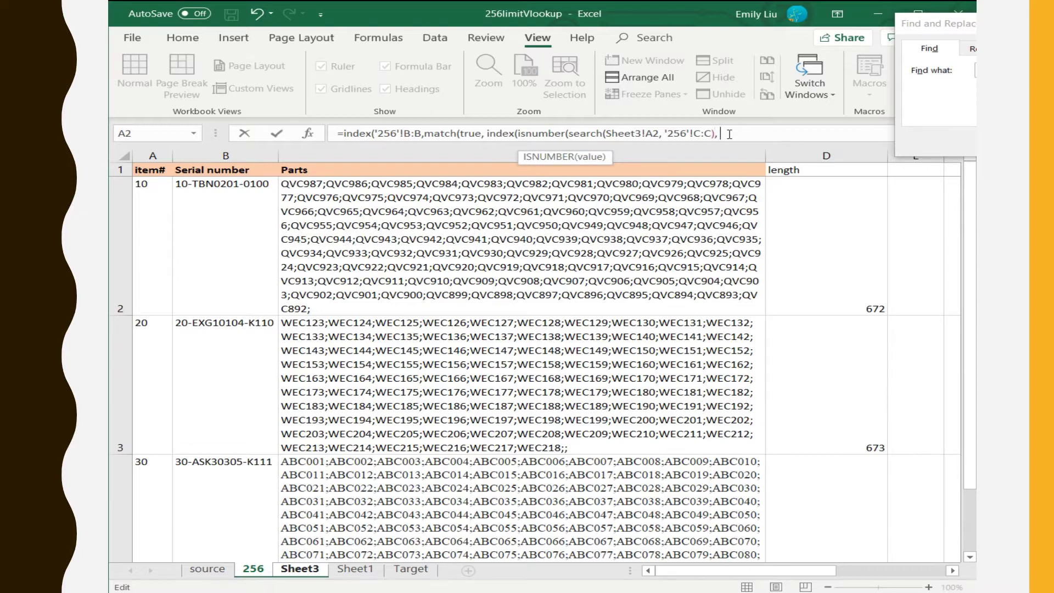
text(0))
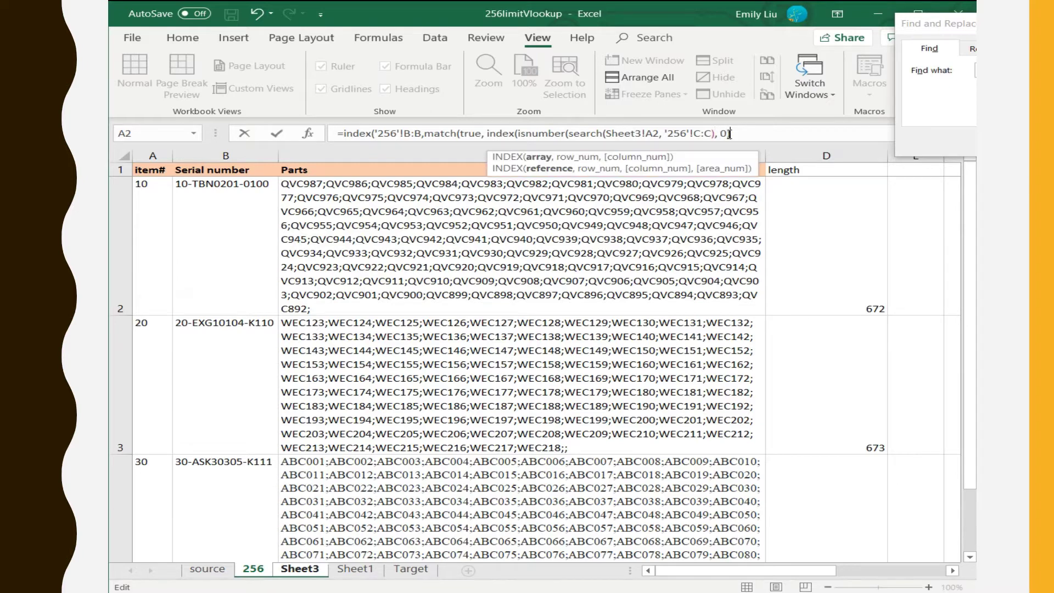
text(, 0)
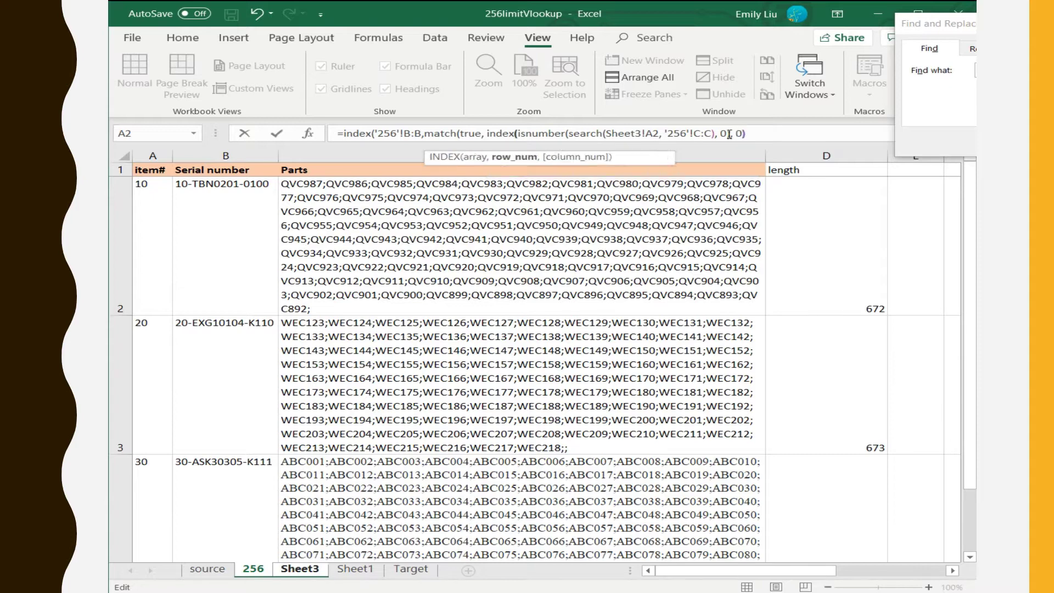
text())
Add the missing ) after '256'!C:C and accept Excel's correction to commit B2's formula
click(299, 570)
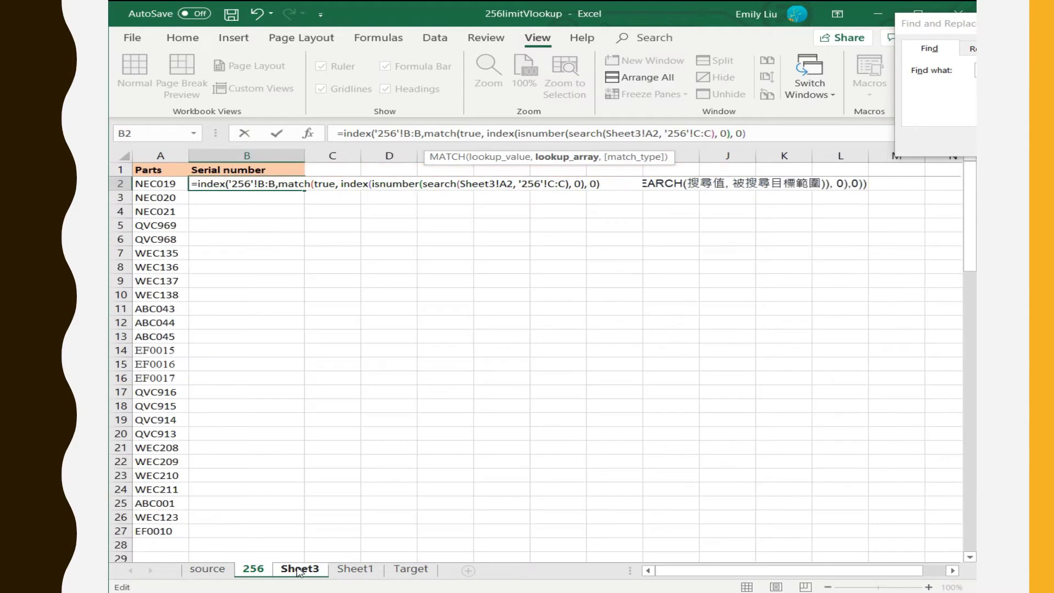
key(Return)
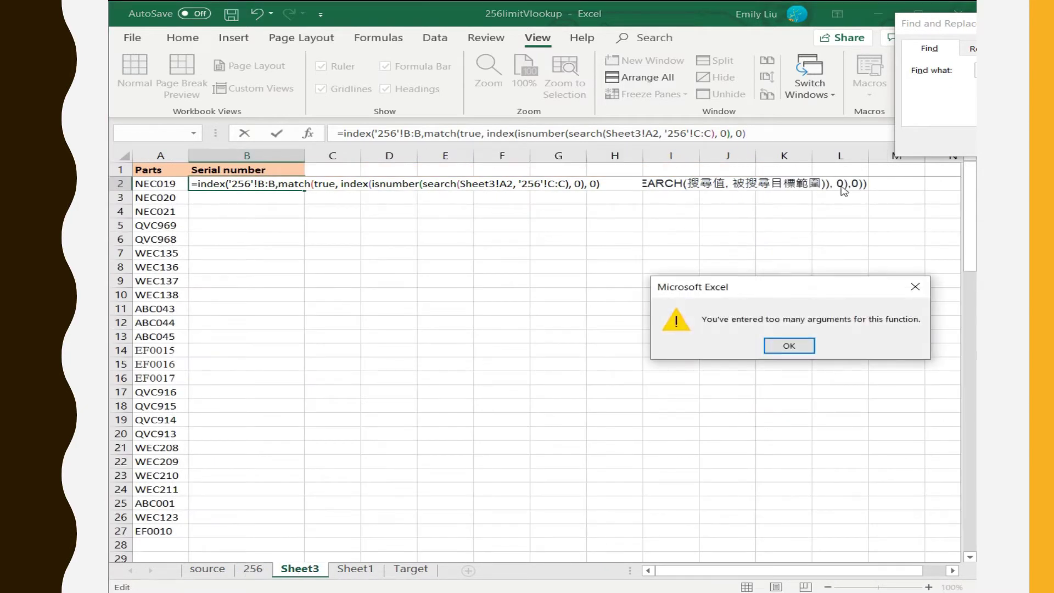
click(774, 343)
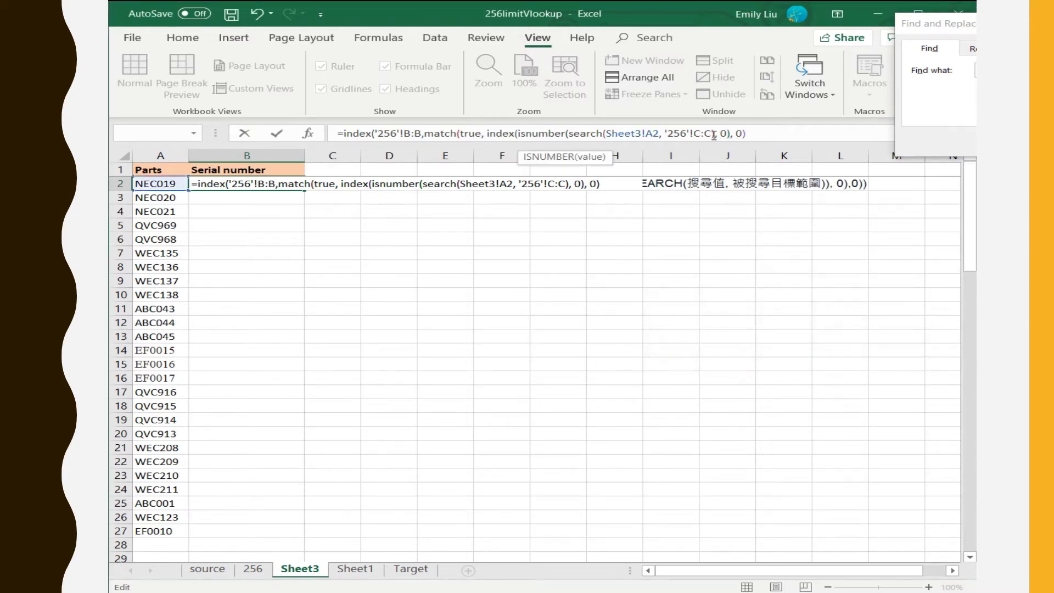
click(712, 134)
text())
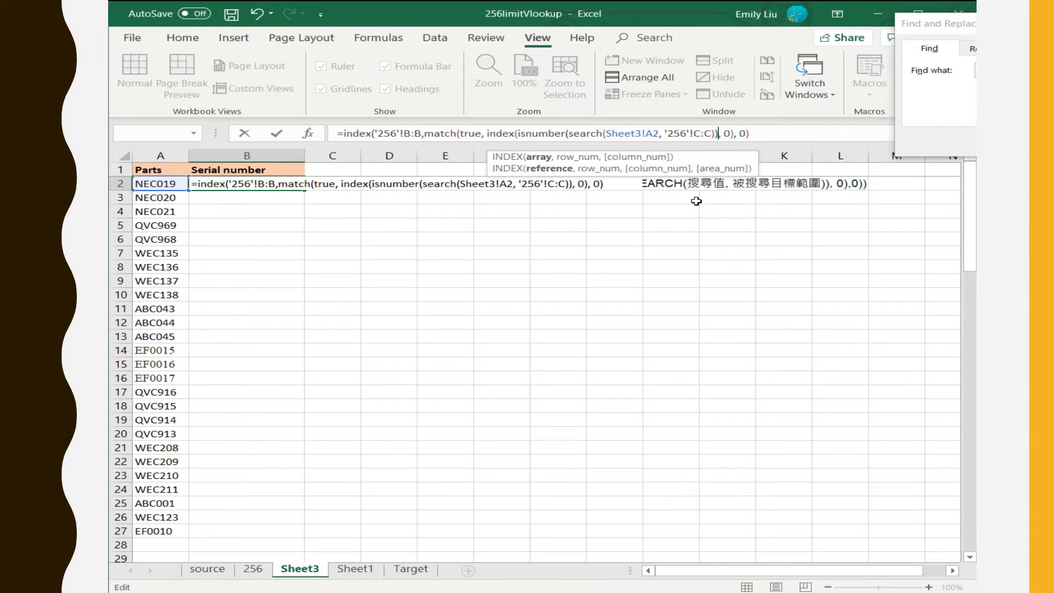
key(Return)
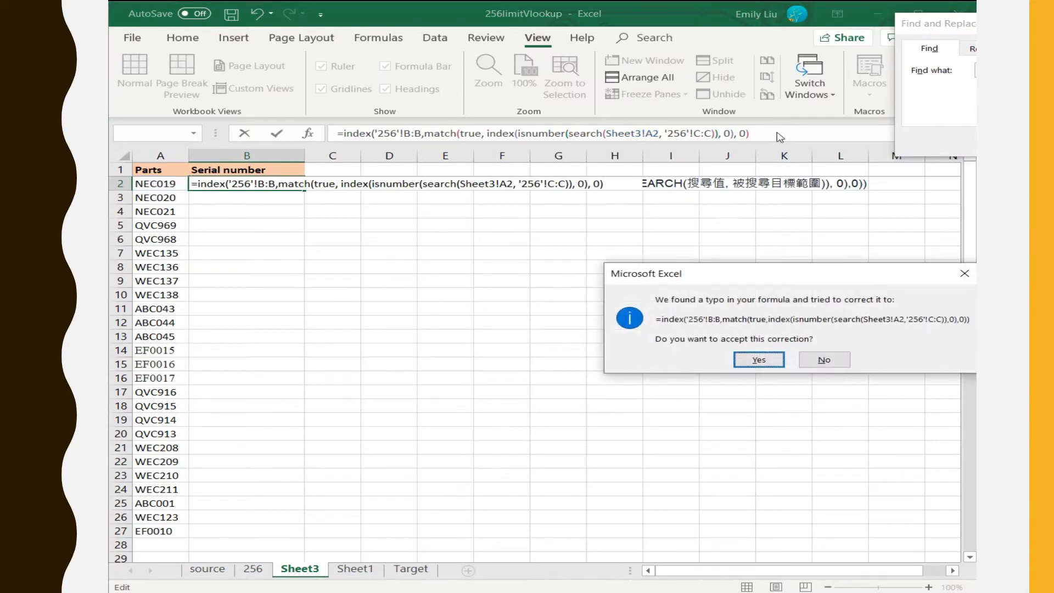
click(758, 360)
key(Return)
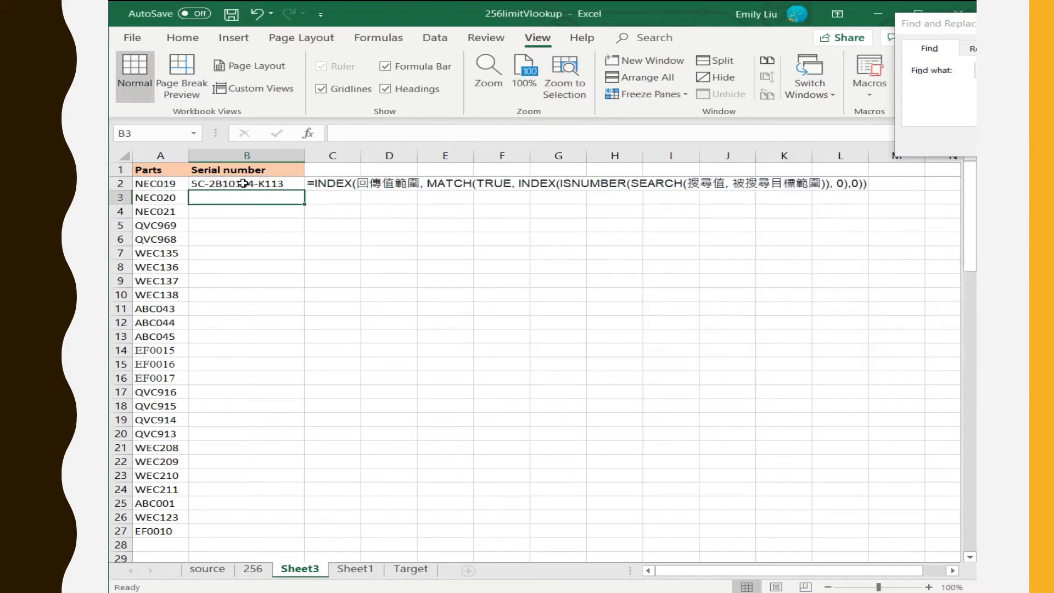
Fill B2's serial-number formula down through B27
click(243, 183)
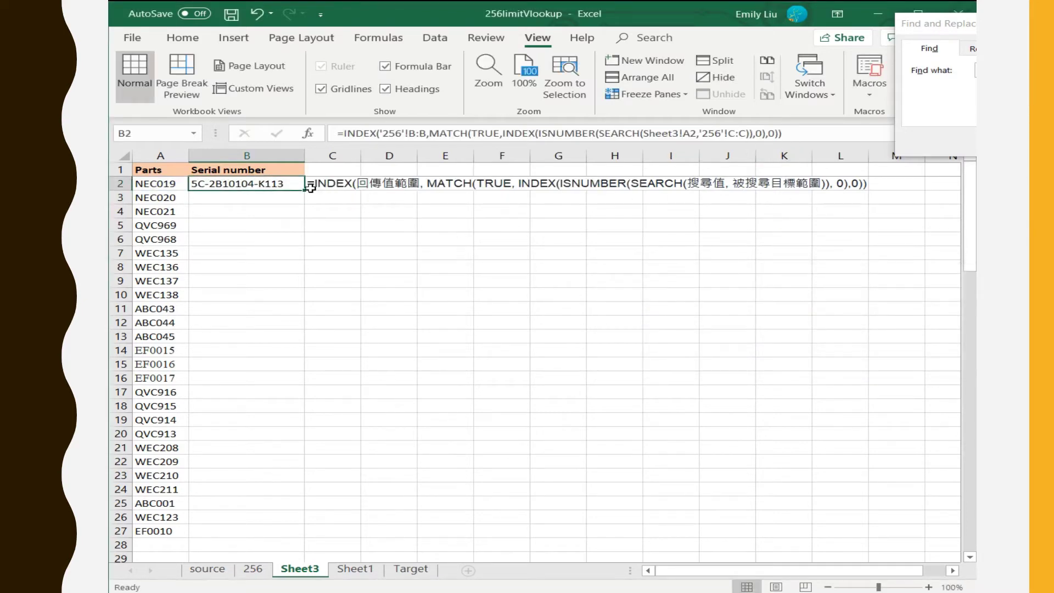
drag(302, 190, 304, 190)
double_click(303, 190)
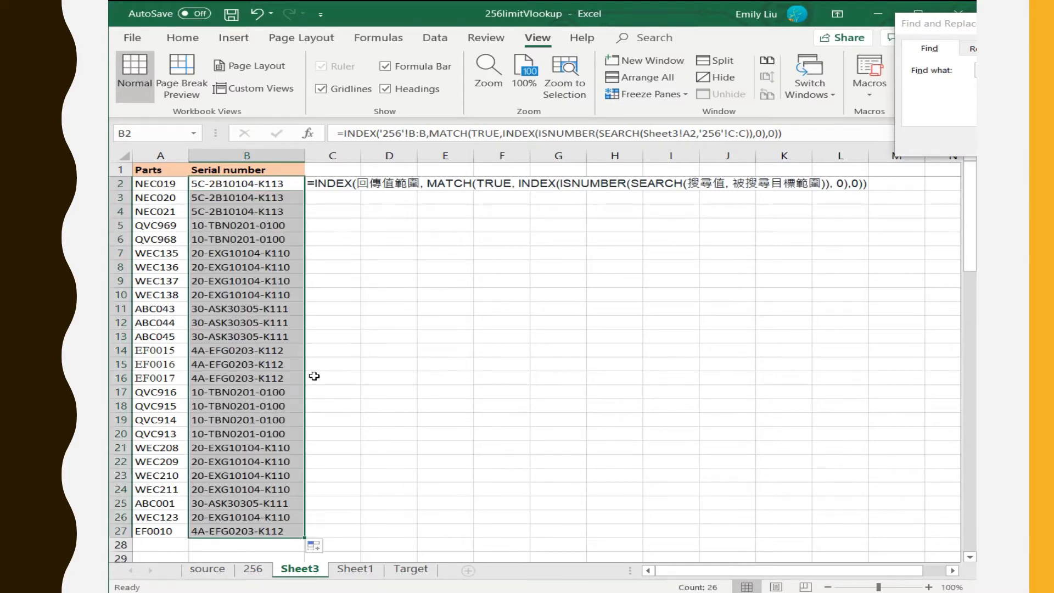
scroll(313, 372, down, 3)
scroll(290, 406, up, 1)
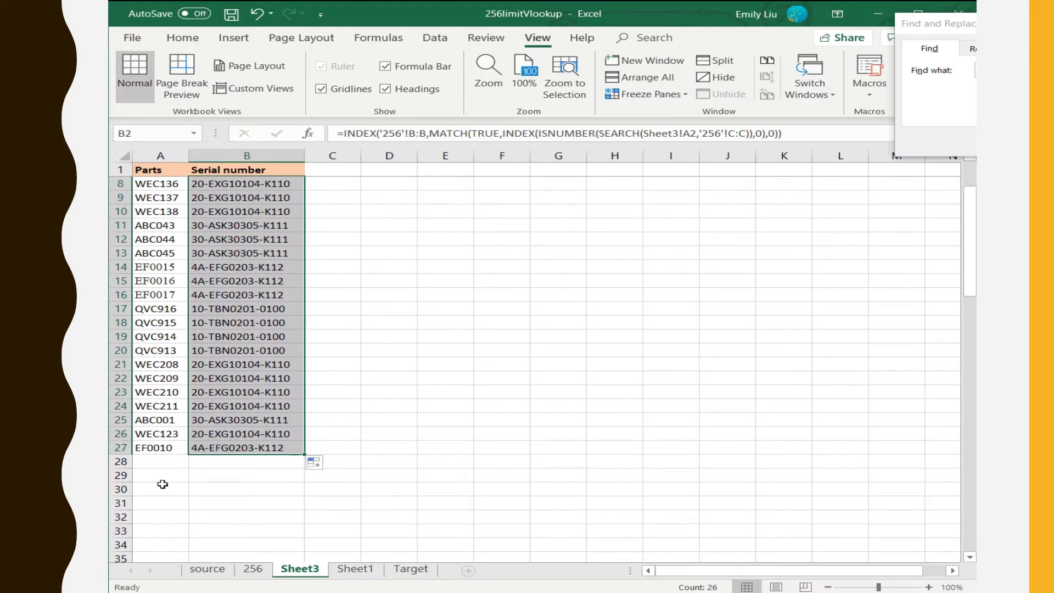
Enter new part ABC005 in A28 and inspect B27's lookup formula
click(162, 459)
text(A)
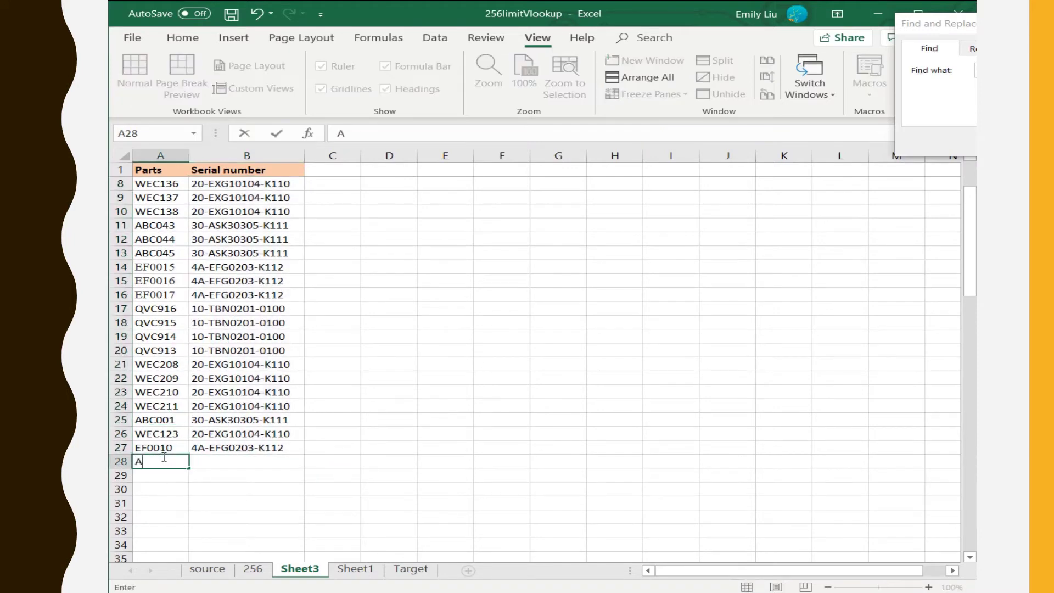
text(BC001)
key(BackSpace)
text(5)
key(Return)
click(254, 447)
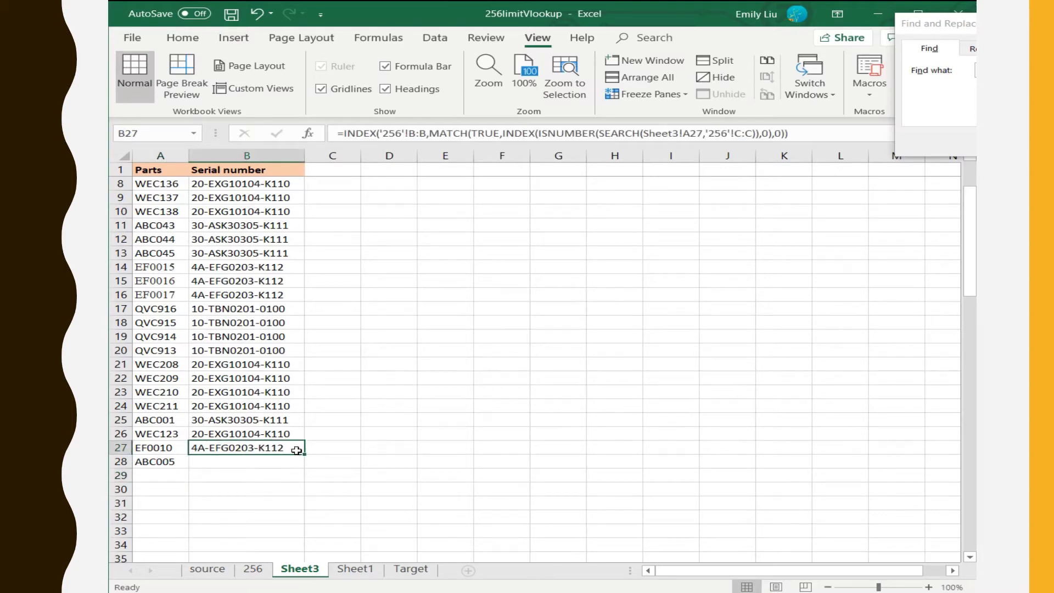
double_click(300, 450)
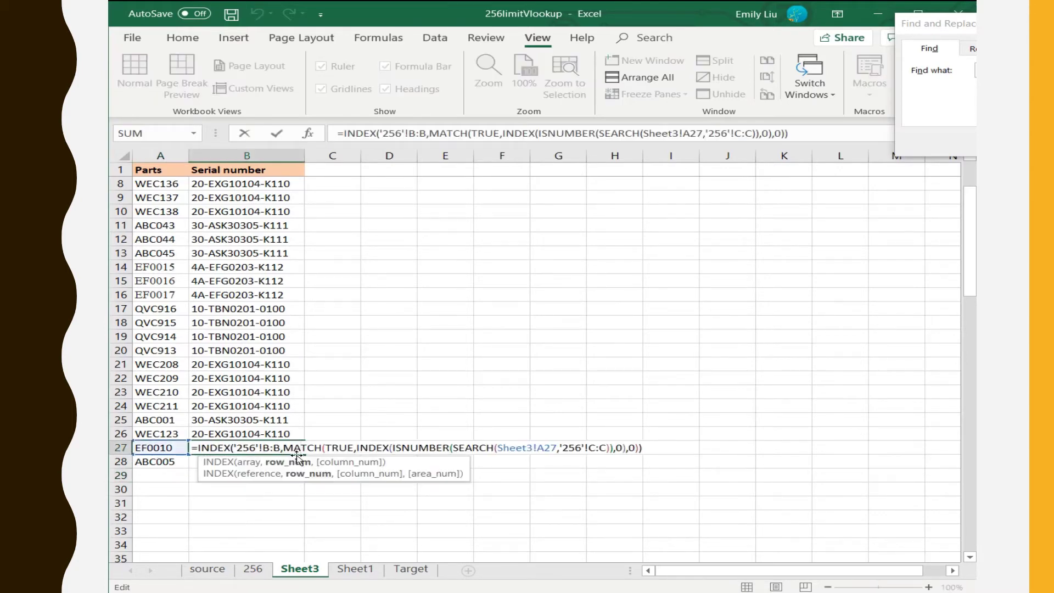
key(Escape)
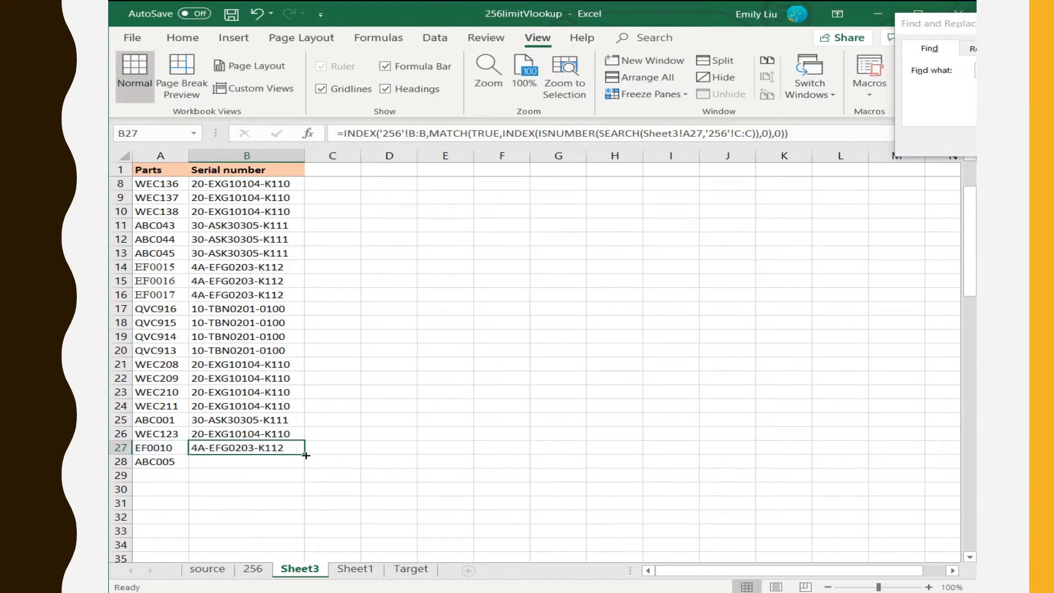
Extend the lookup formula to new rows and add parts EF0010 and WEC140 in A29–A30
mouse_move(306, 455)
mouse_down()
mouse_move(301, 468)
mouse_move(150, 475)
mouse_up()
text(EF)
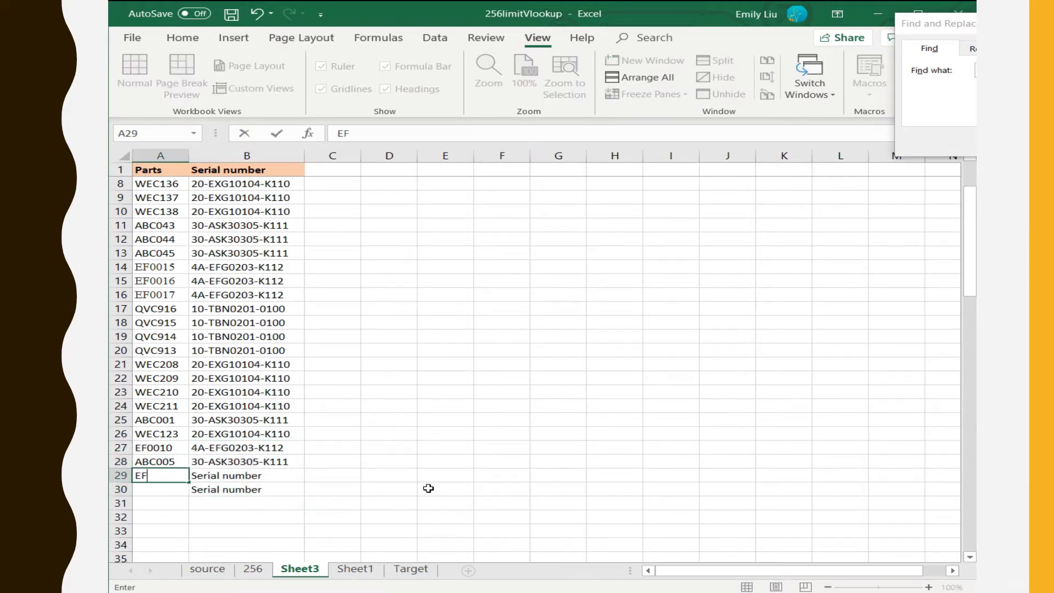
text(0010)
key(Return)
text(WEC140)
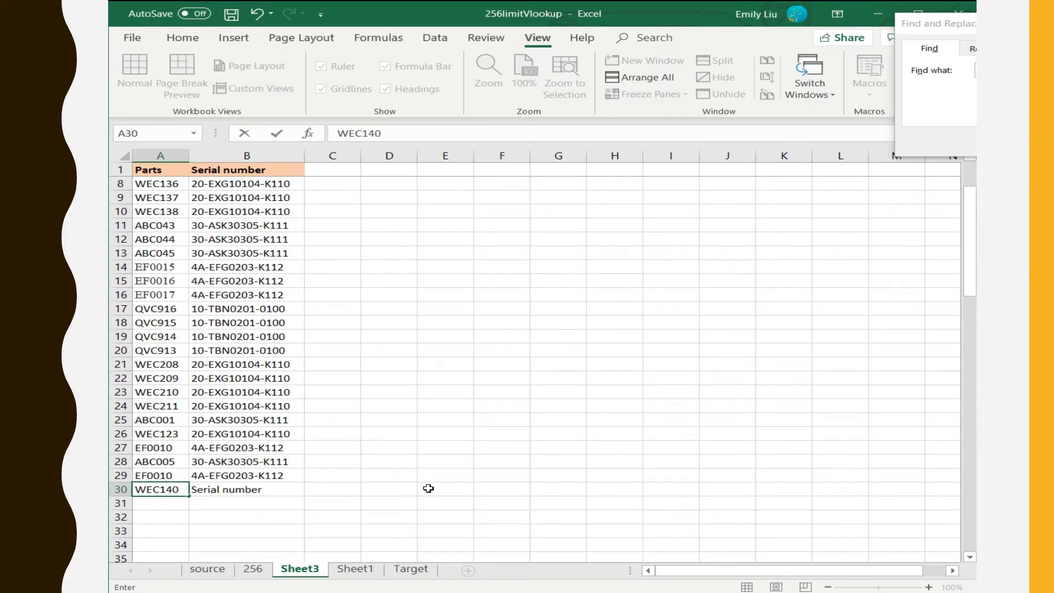
key(Return)
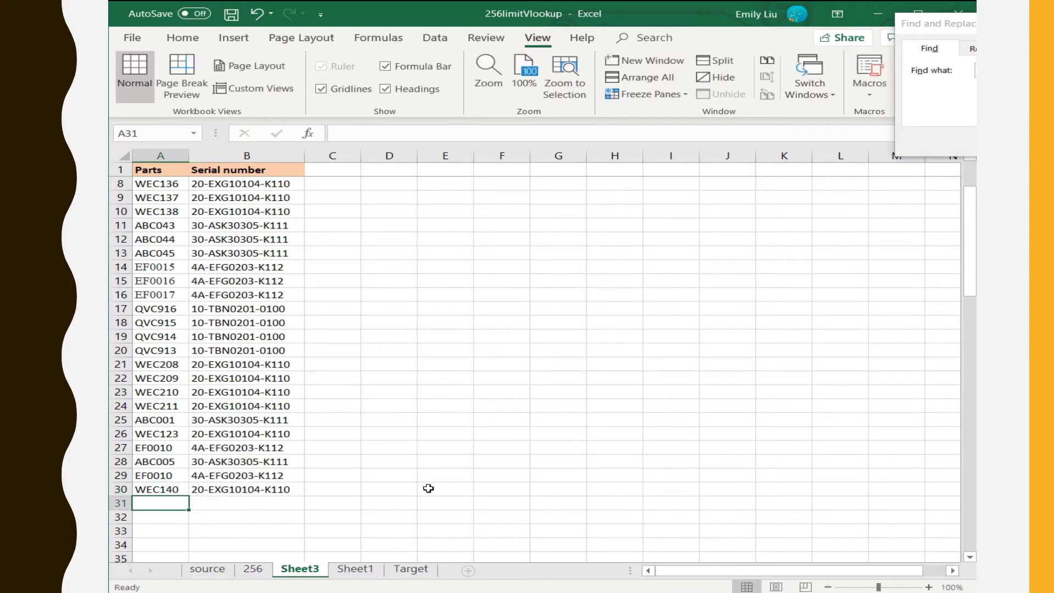
click(208, 487)
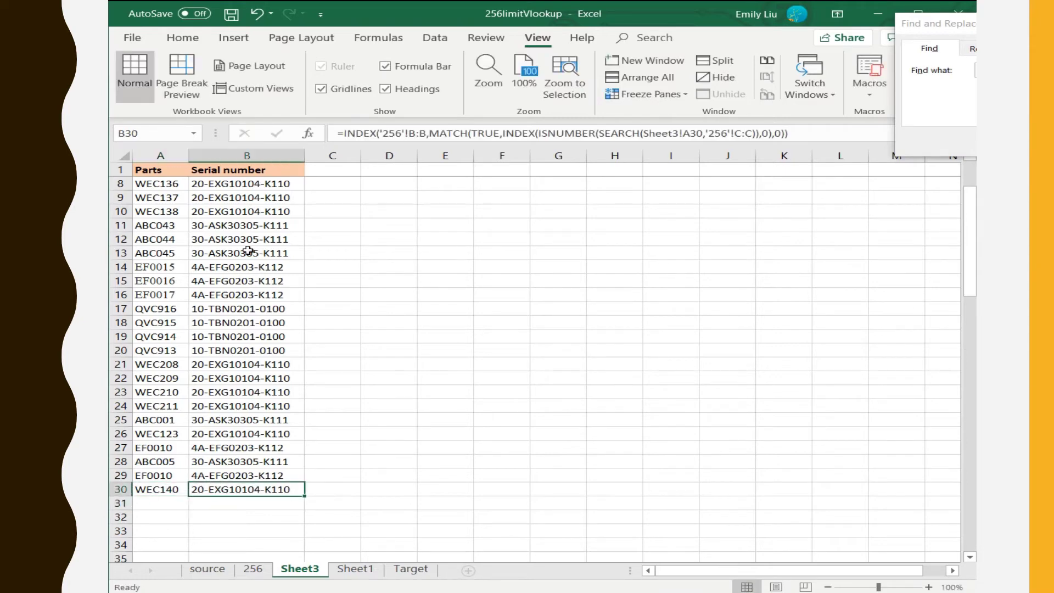
Select B10 to view another serial-number lookup formula
click(271, 211)
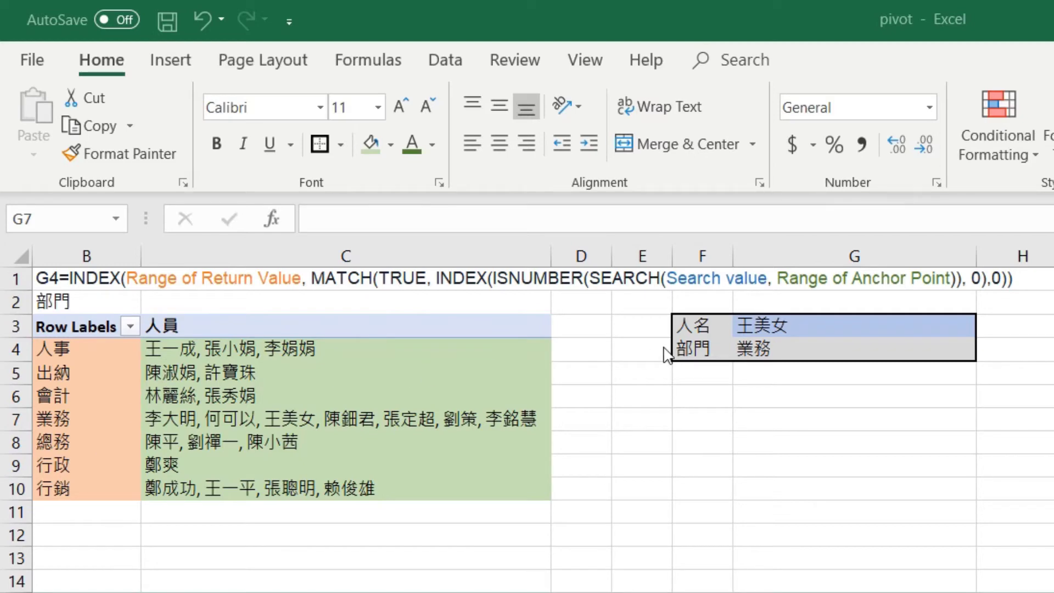
Enter an employee's name in G3 so G4 returns their department, 會計, matching the pivot list
click(823, 326)
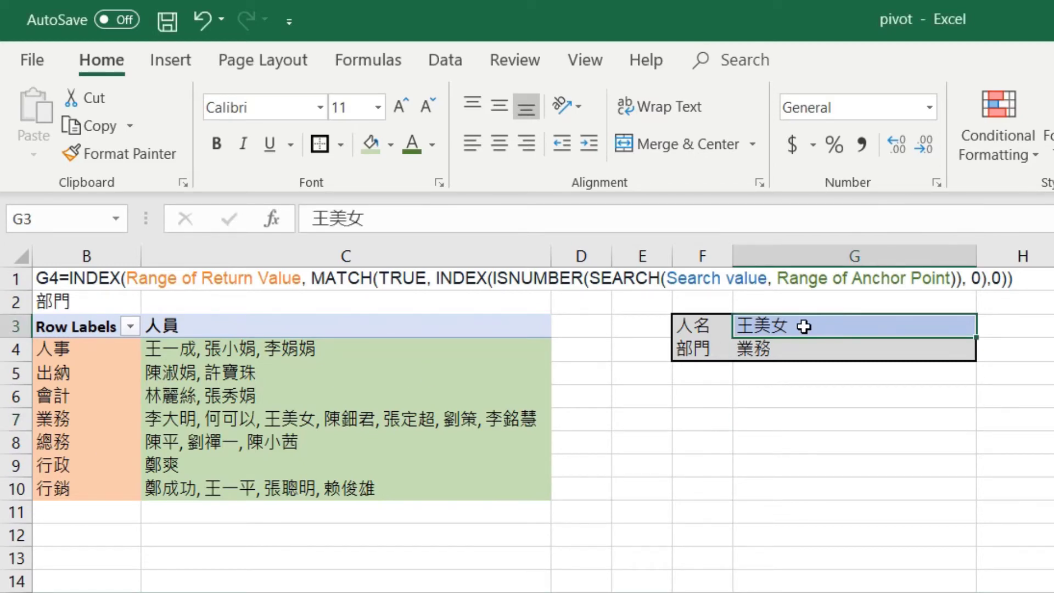
text(bsn)
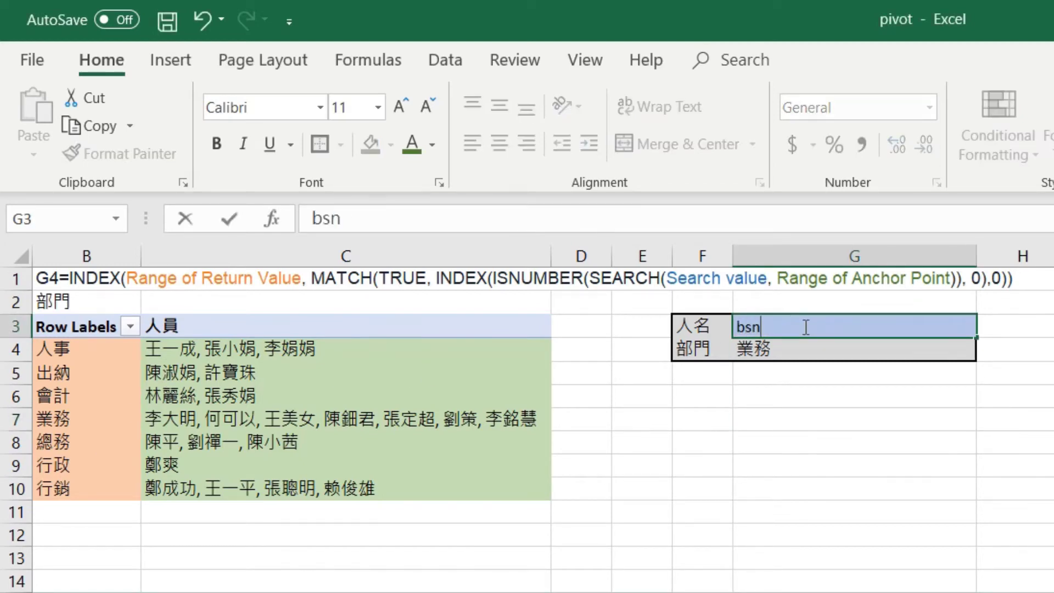
text(v)
key(BackSpace)
key(BackSpace)
key(BackSpace)
key(BackSpace)
key(shift)
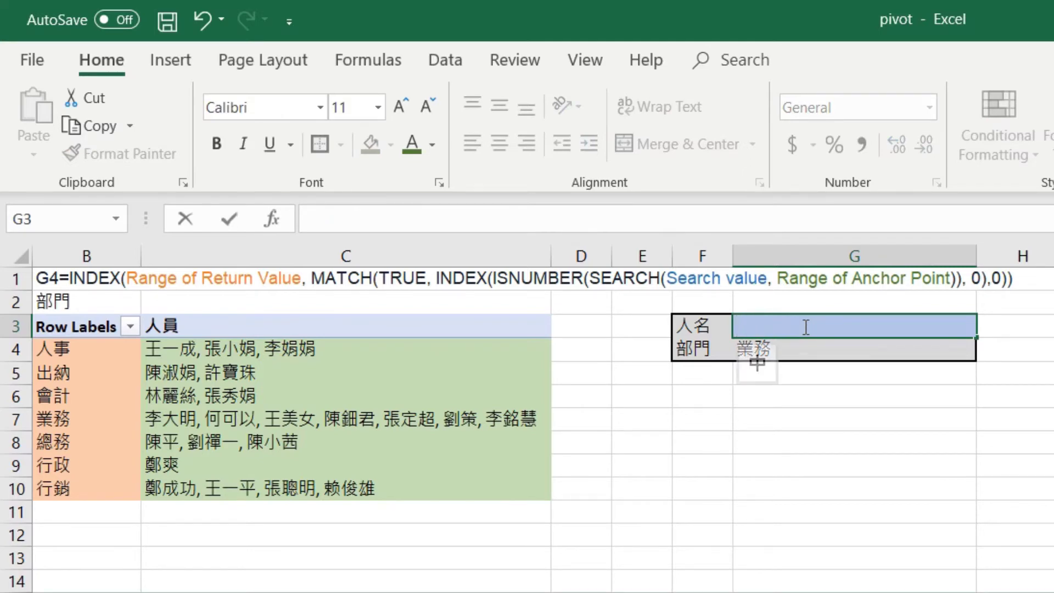
text(nsmv h)
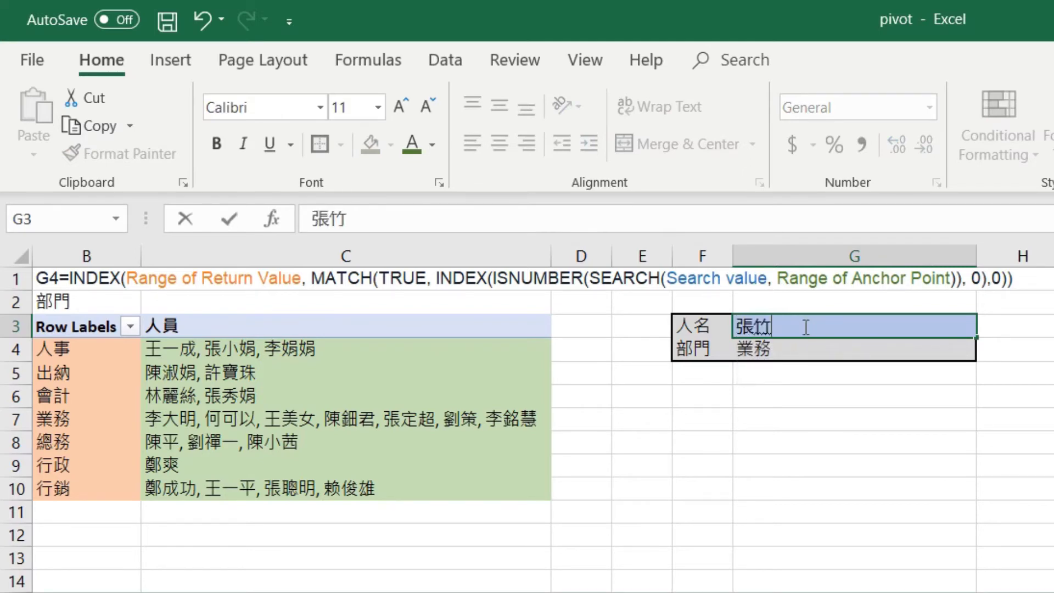
text(dnhs)
key(space)
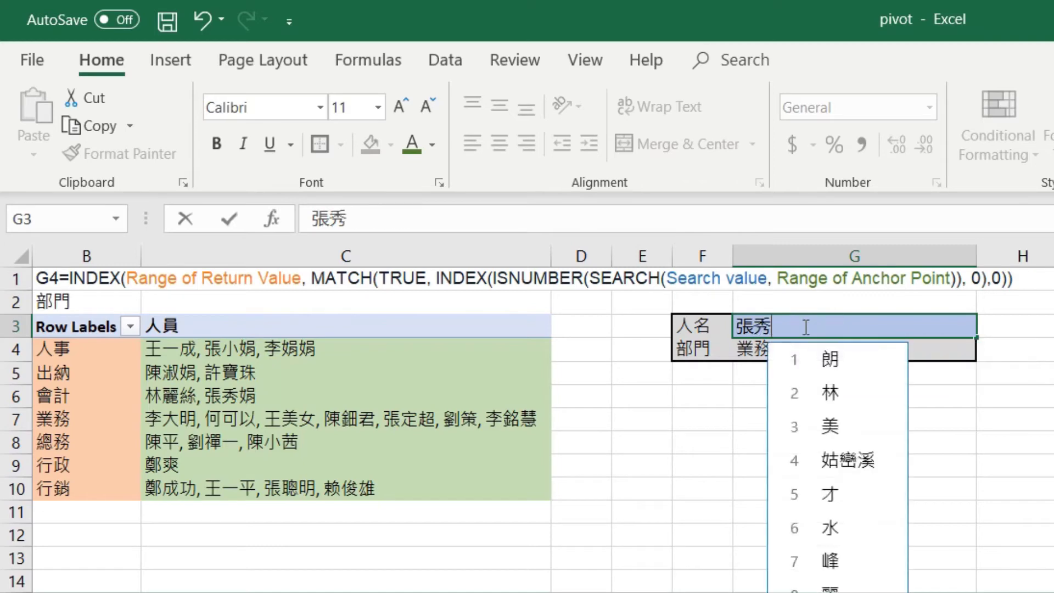
text(vrb)
key(space)
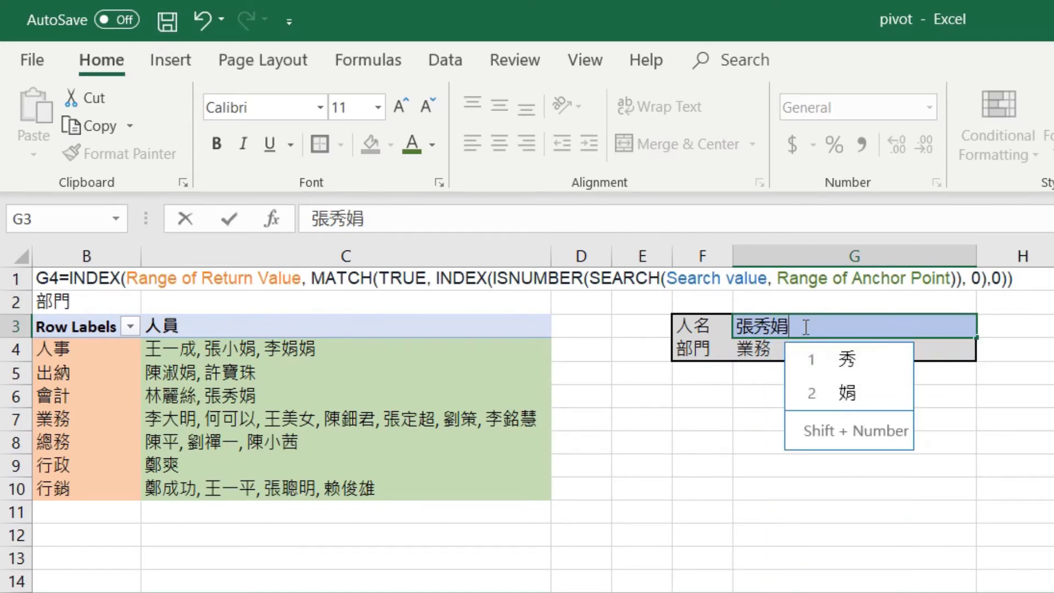
key(Return)
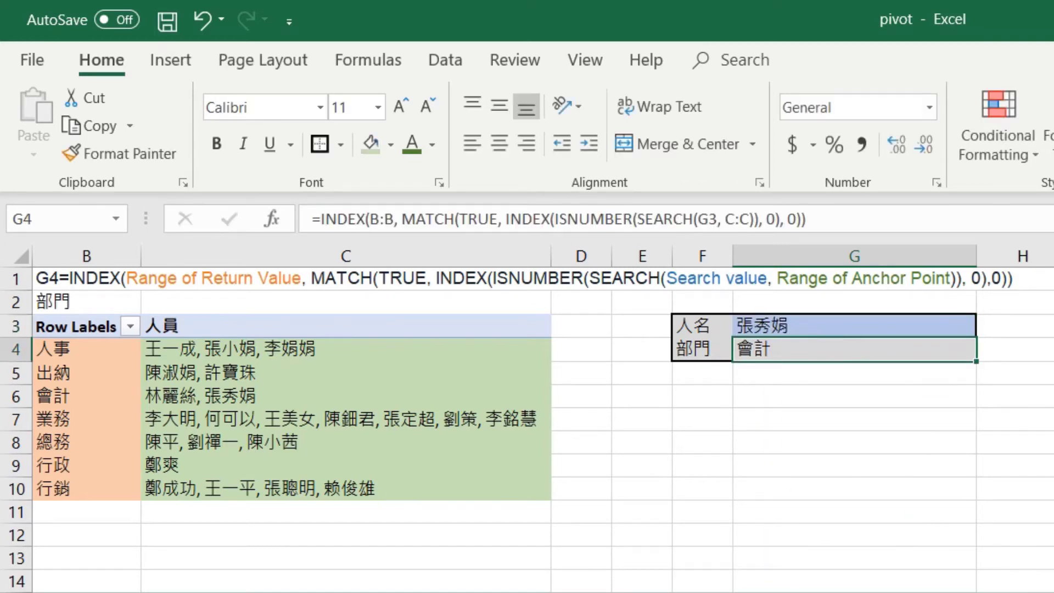
click(230, 395)
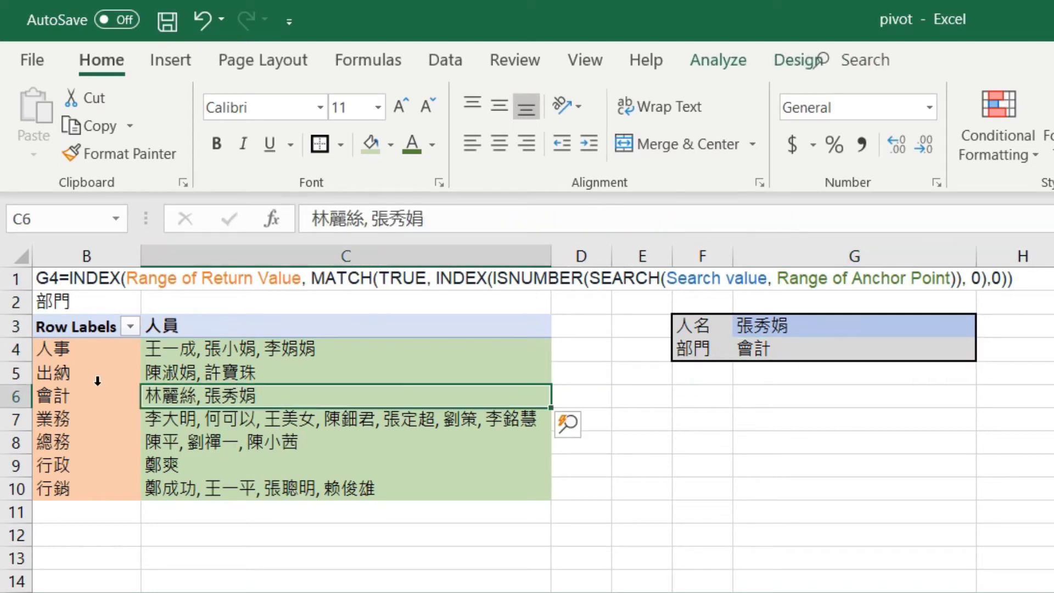
click(51, 397)
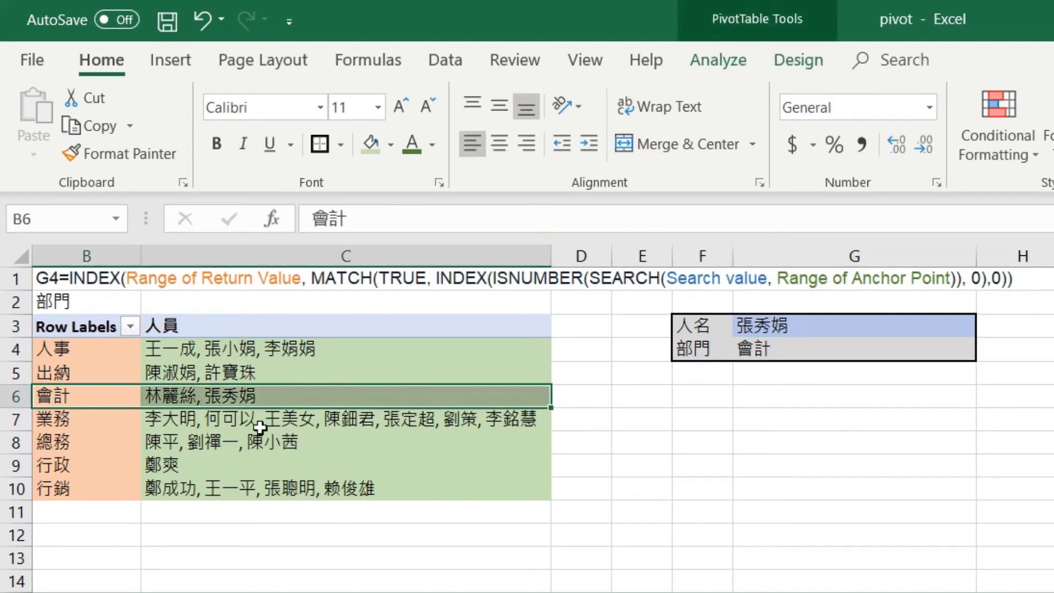
Replace G3 with another employee's name, making G4 return 人事
click(791, 327)
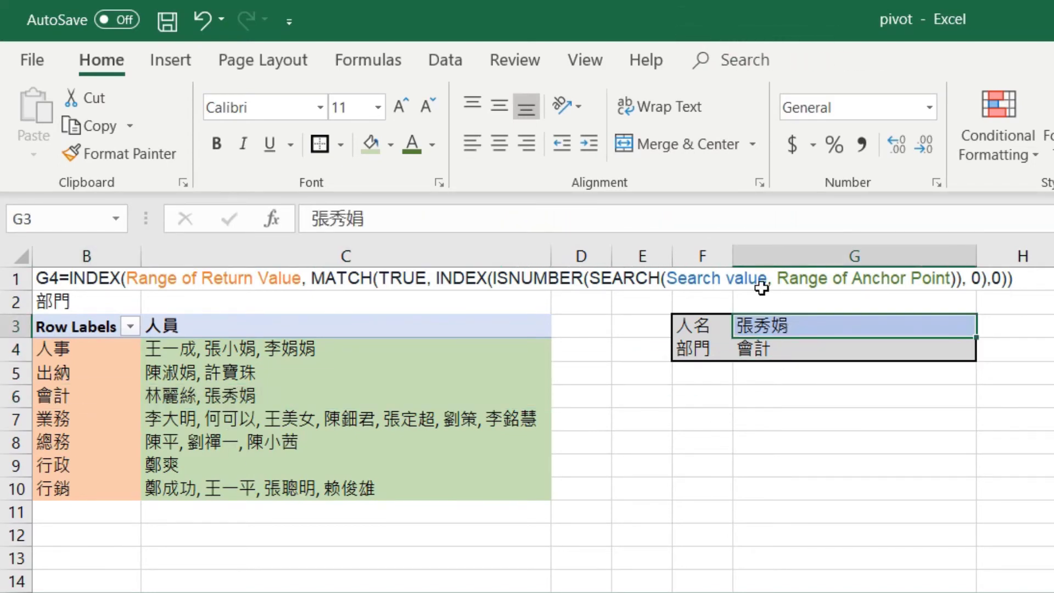
key(Delete)
text(王)
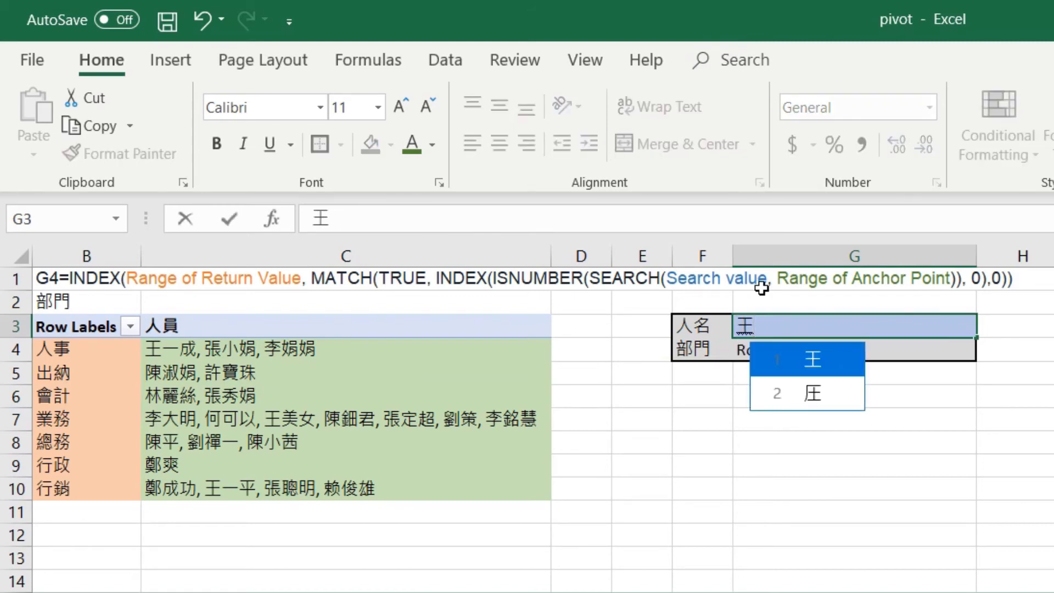
text(一戈竹)
key(space)
key(space)
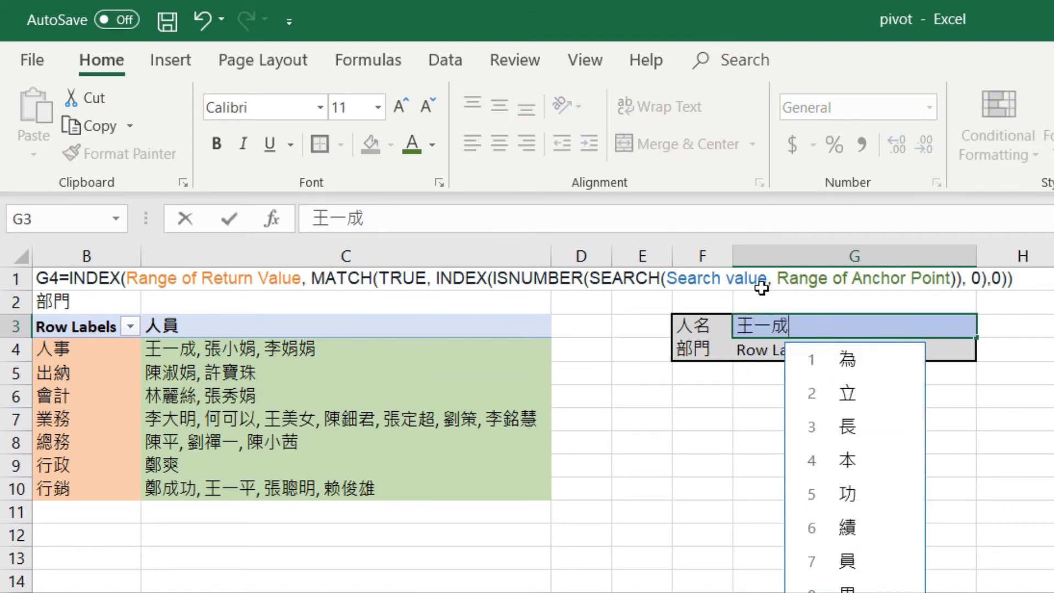
key(Escape)
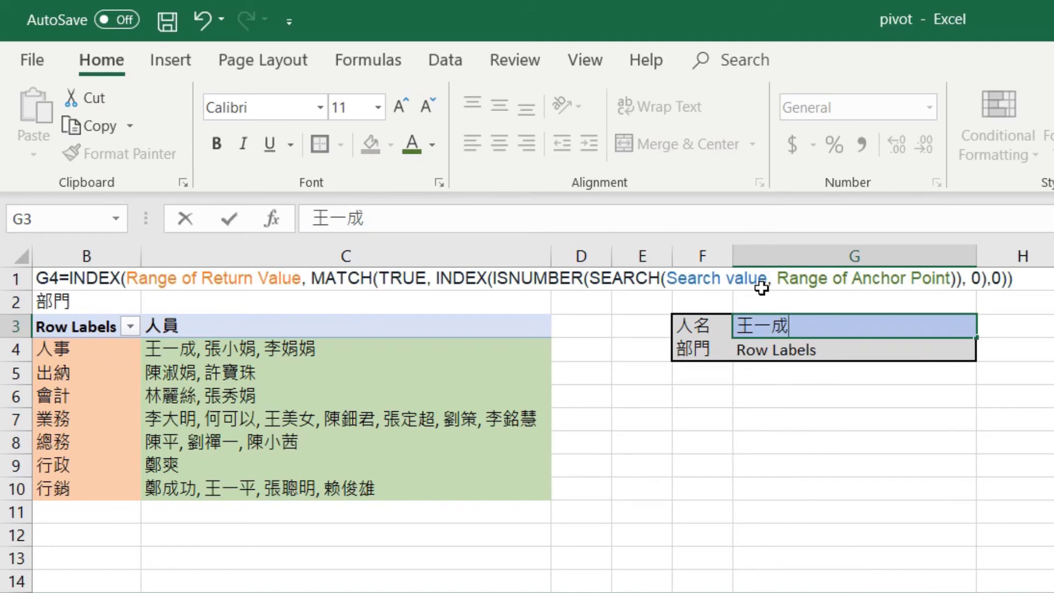
key(Return)
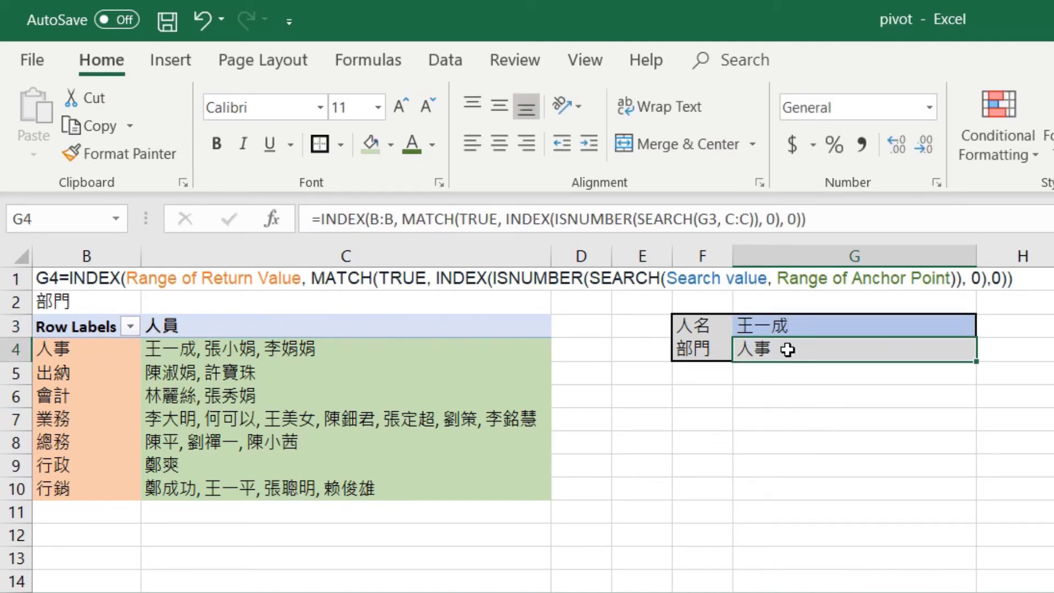
click(769, 412)
click(752, 344)
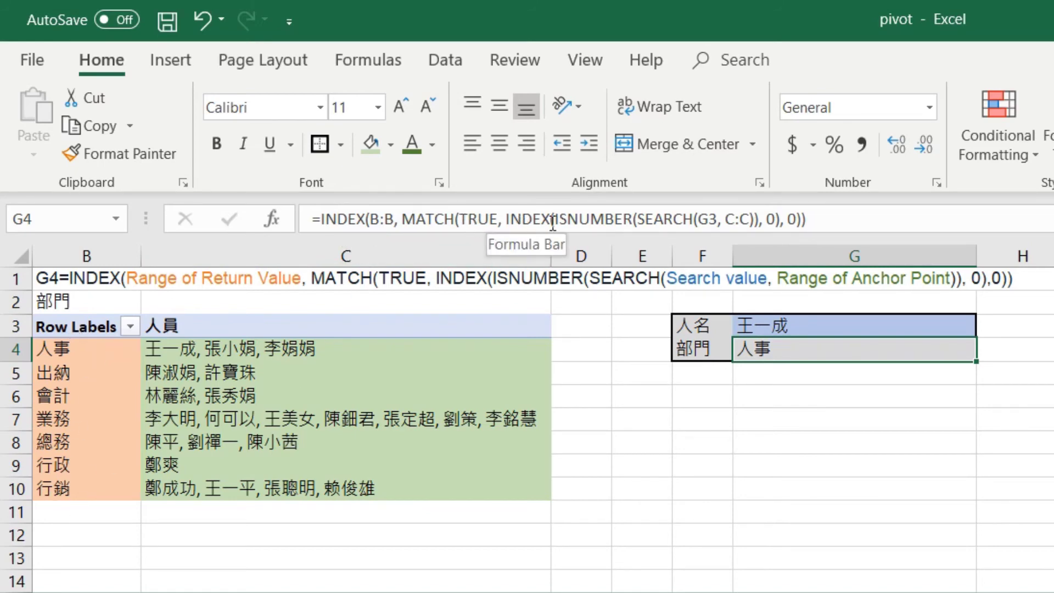
click(706, 218)
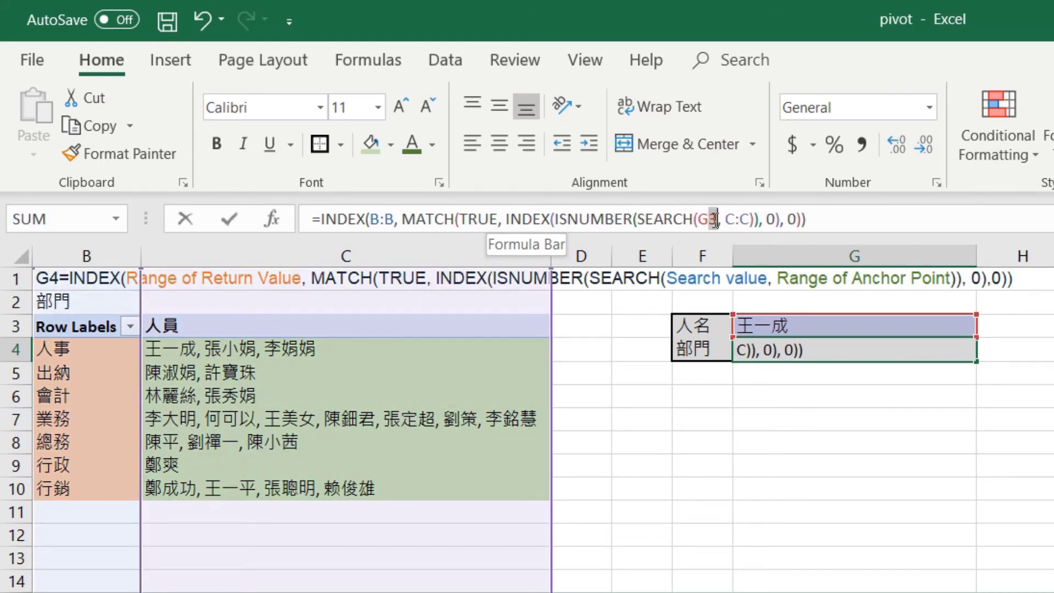
click(817, 320)
click(773, 354)
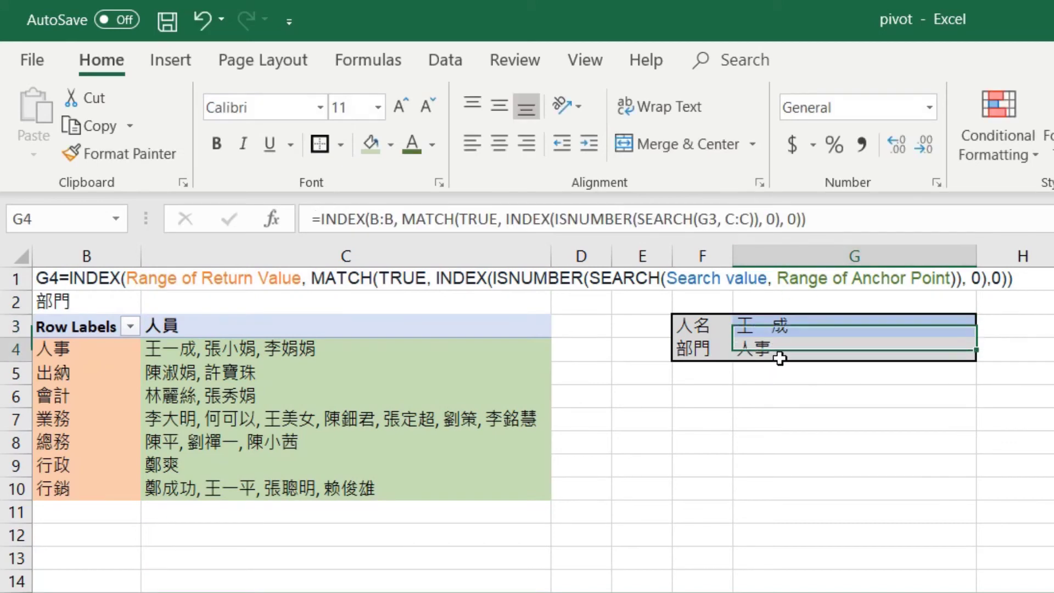
drag(725, 218, 749, 218)
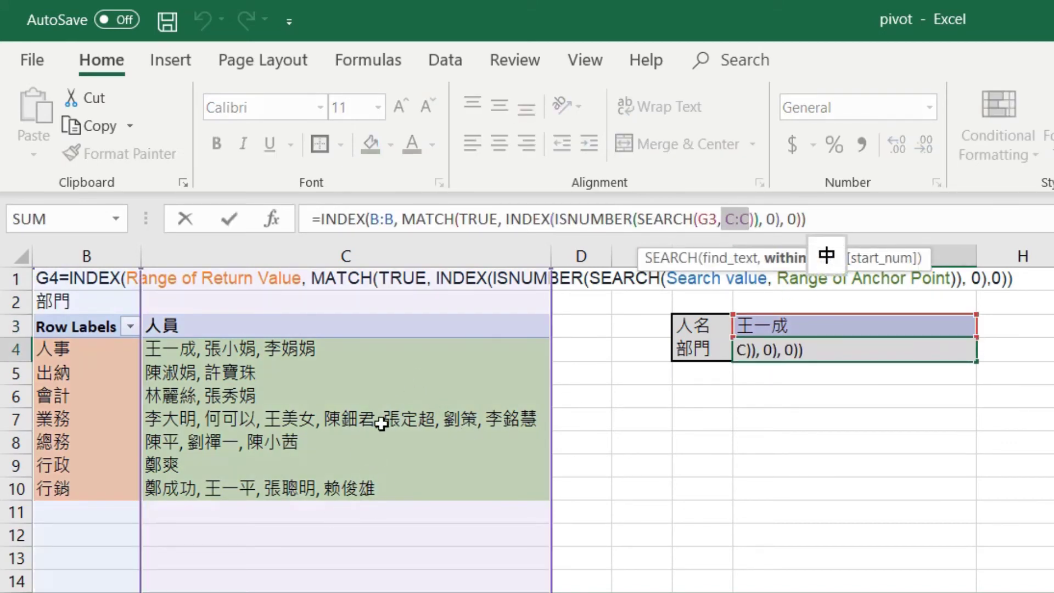
click(944, 464)
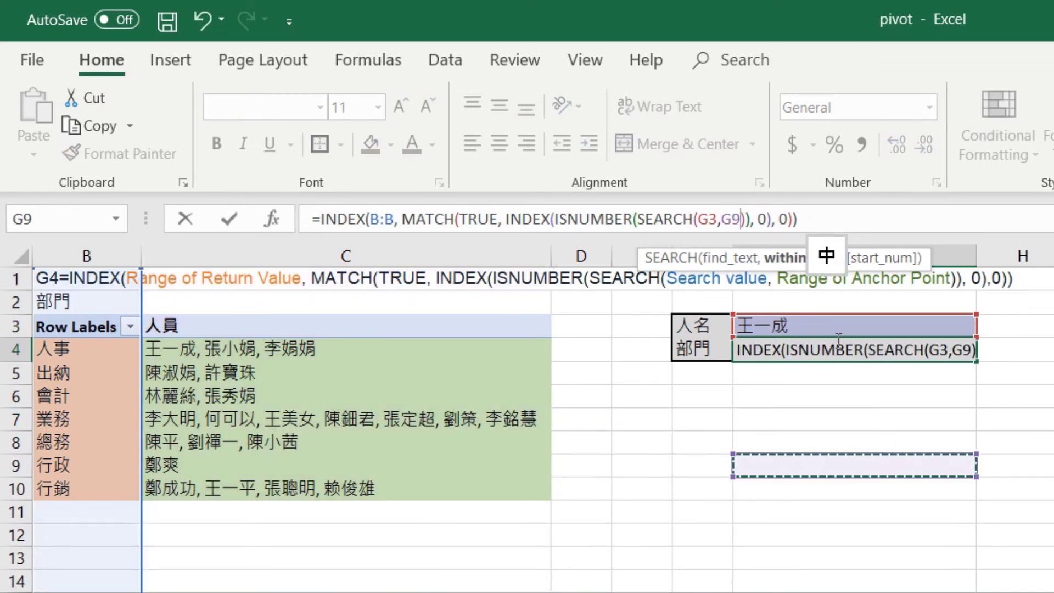
key(Escape)
click(882, 419)
click(850, 326)
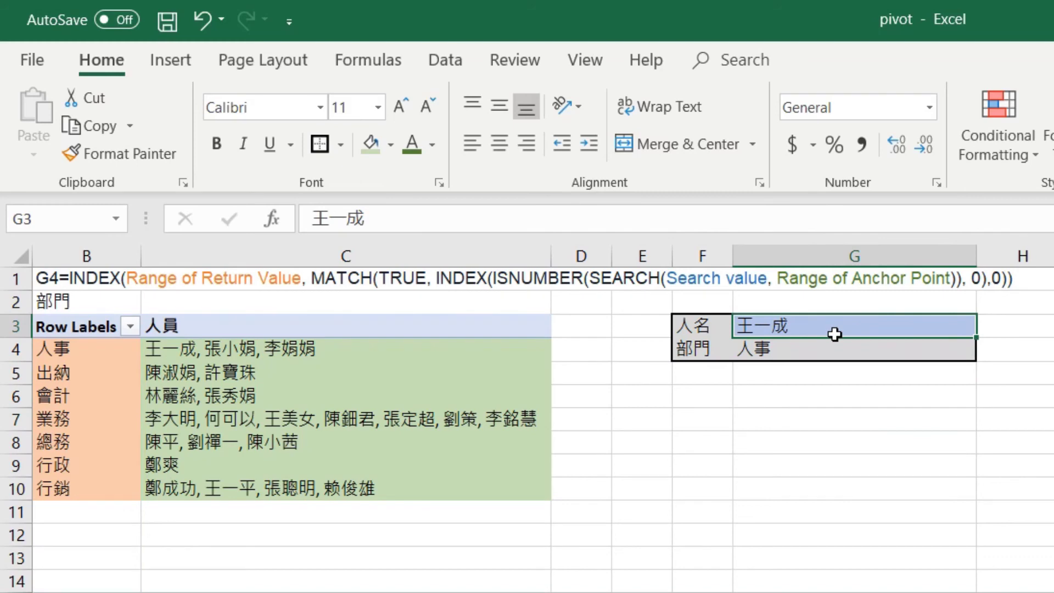
Enter an employee's name in G3 and confirm G4 returns 總務, matching their pivot row
text(陳小)
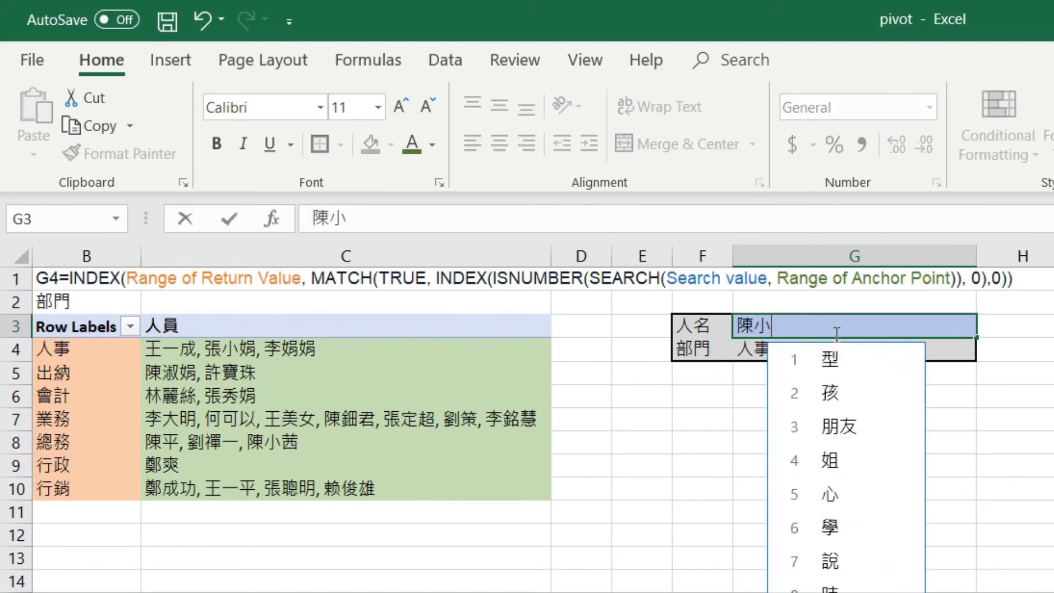
text(茜)
key(Return)
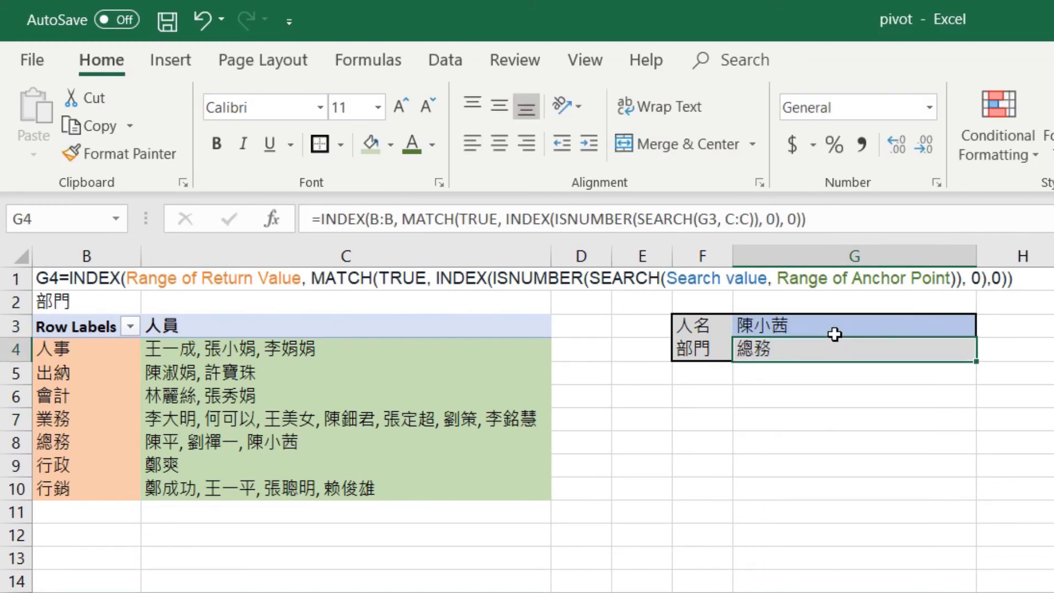
click(812, 329)
click(798, 346)
click(233, 443)
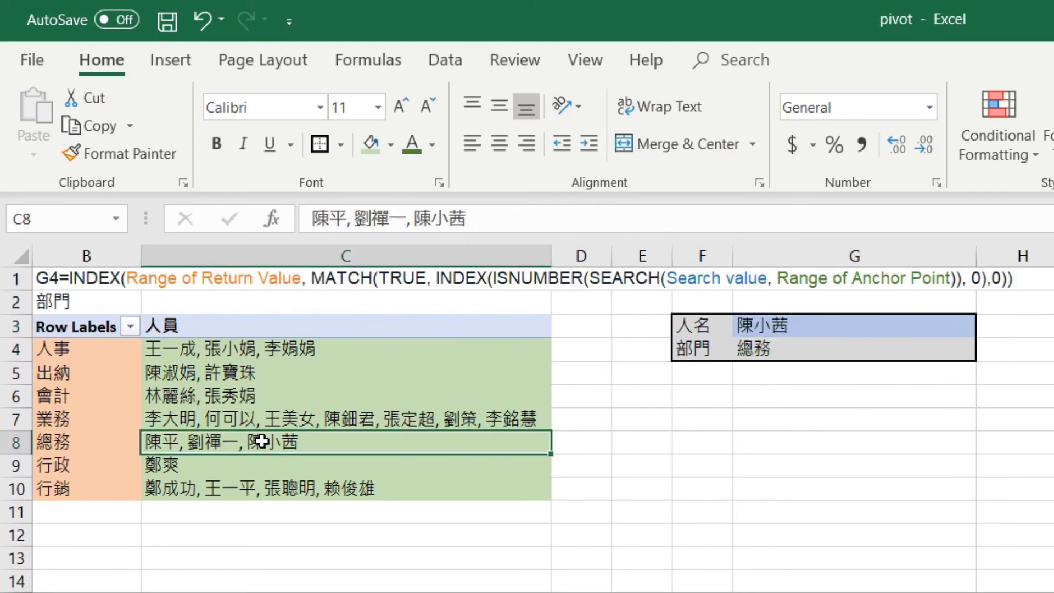
click(44, 441)
Enter another employee's name in G3 and confirm G4 returns 行銷, matching the pivot table
click(768, 325)
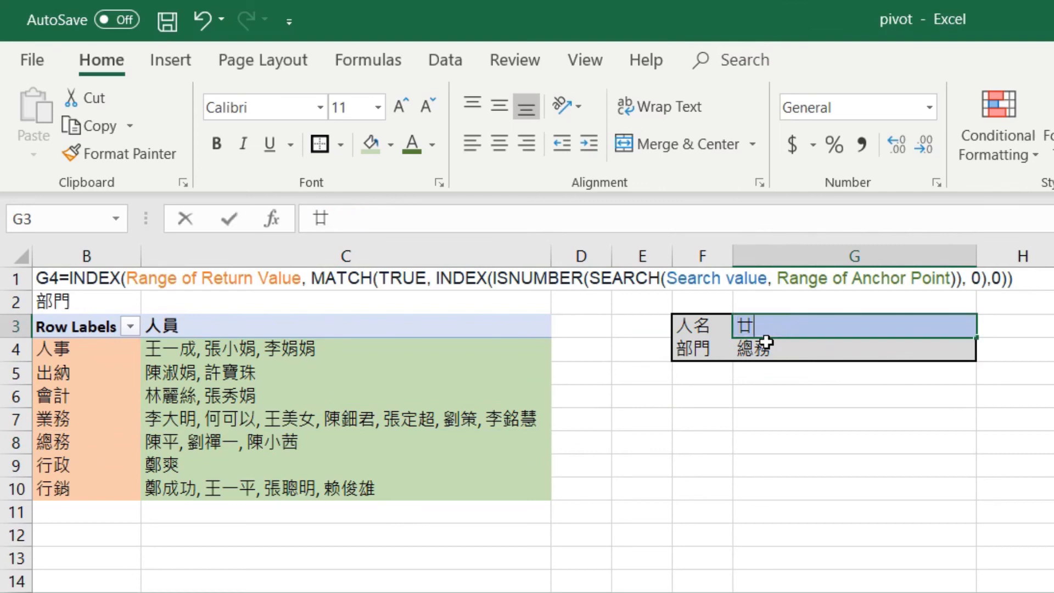
text(鄭成功)
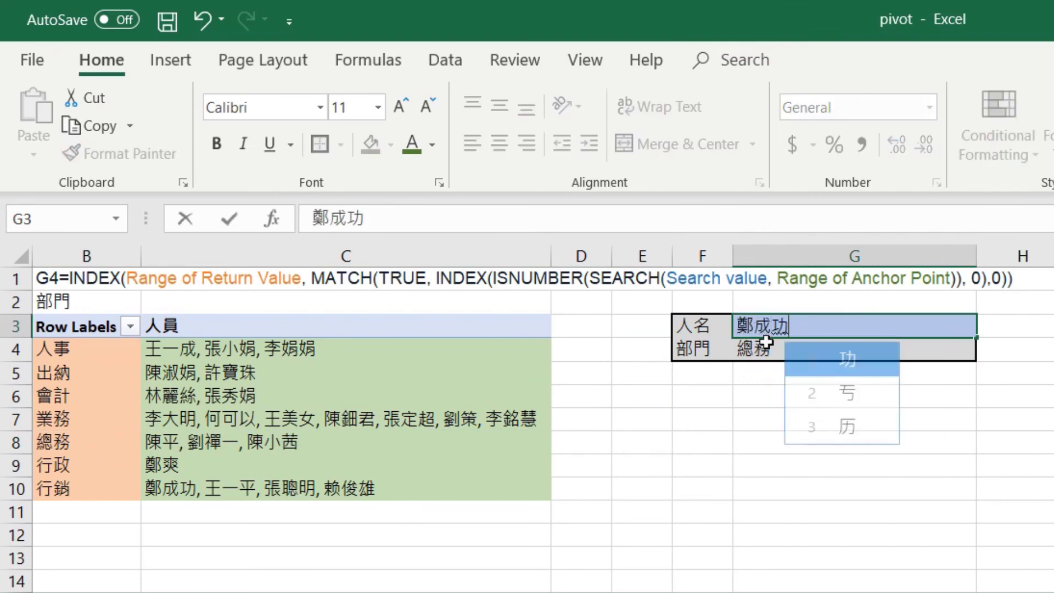
key(Return)
key(Return)
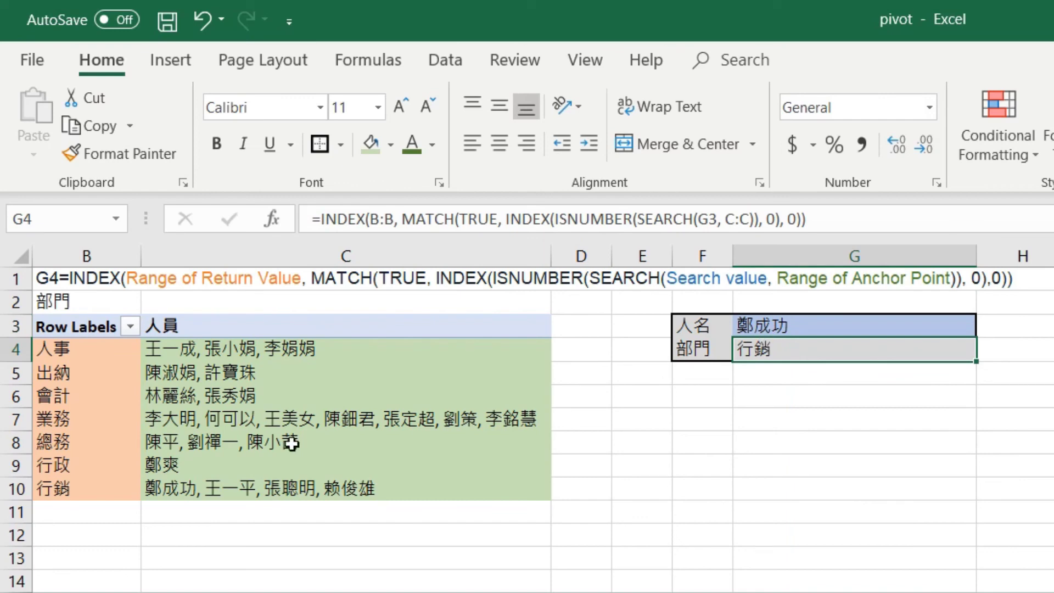
click(177, 482)
click(34, 485)
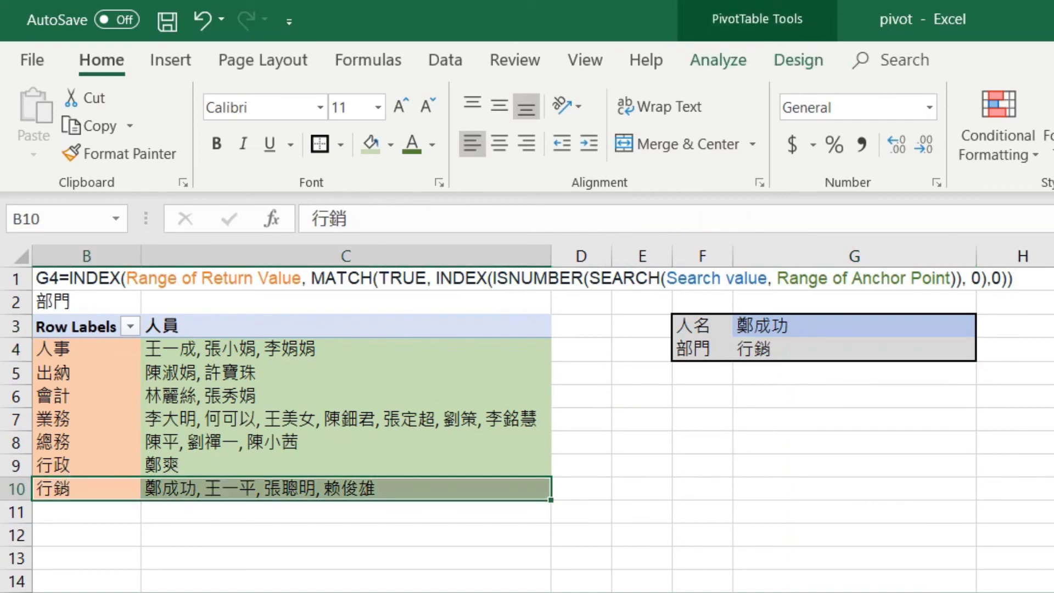
key(alt+Tab)
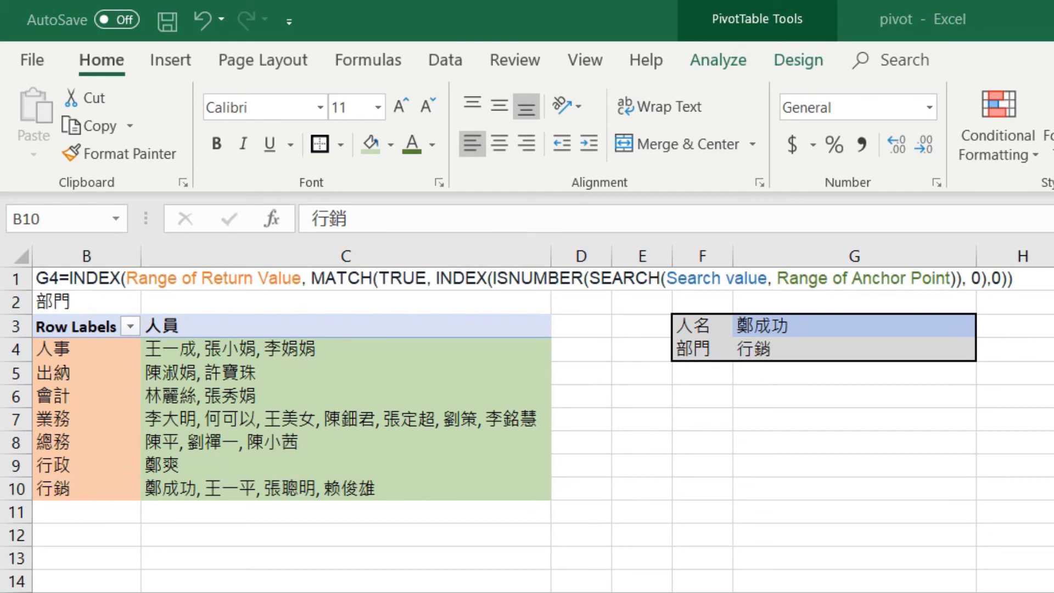